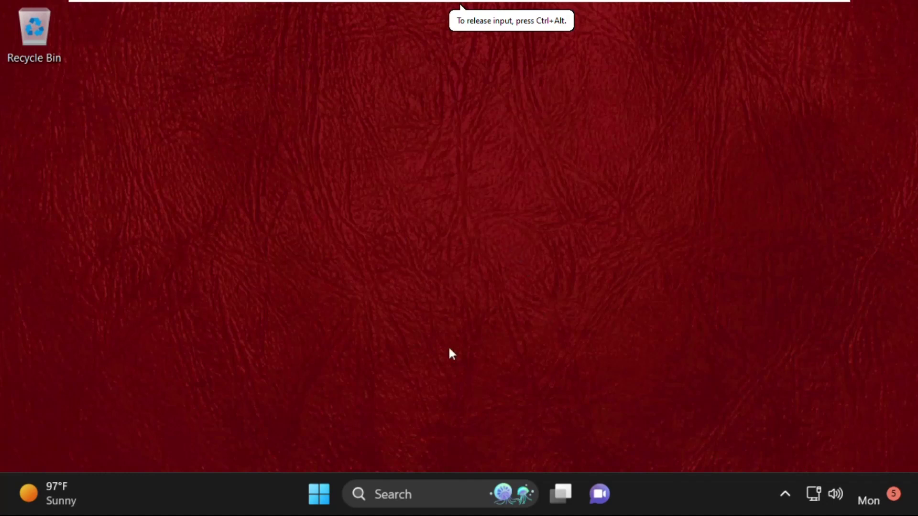
# Step: Search for 'device manager' and launch Device Manager from the results
pyautogui.click(424, 493)
pyautogui.write('de')
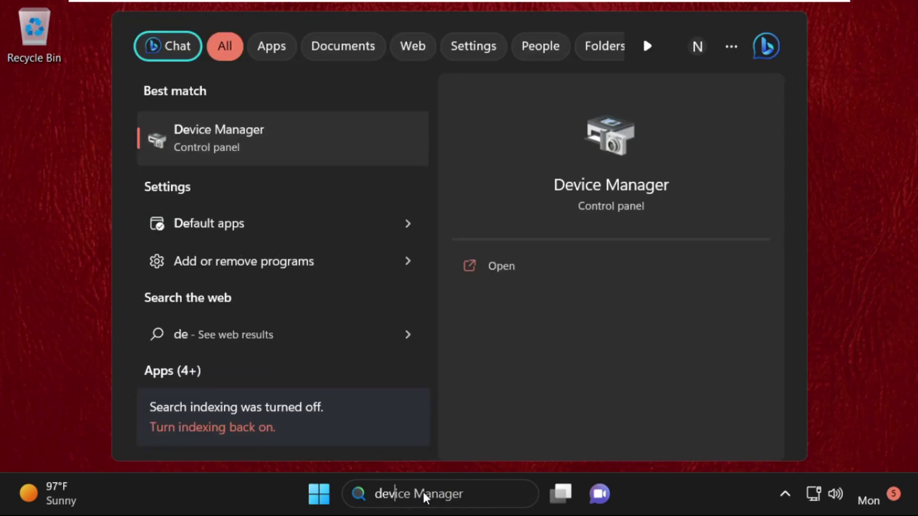
pyautogui.write('vice ma')
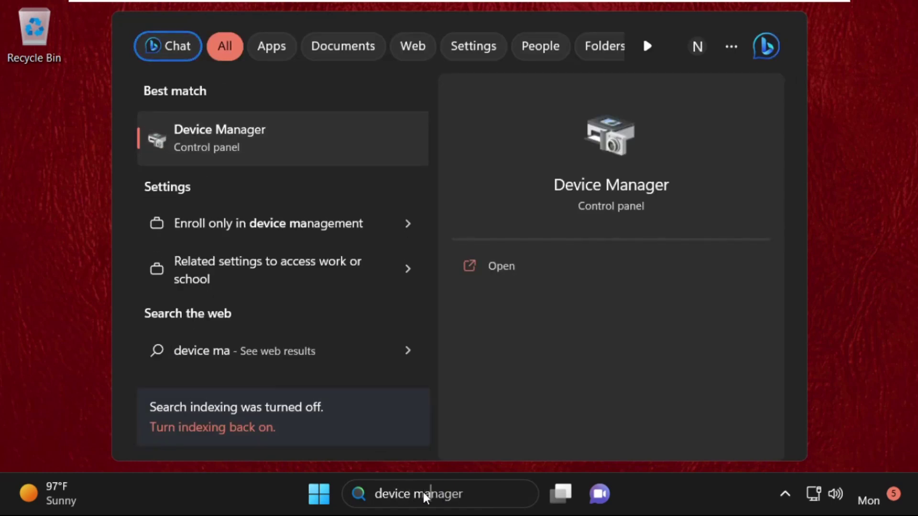
pyautogui.write('nager')
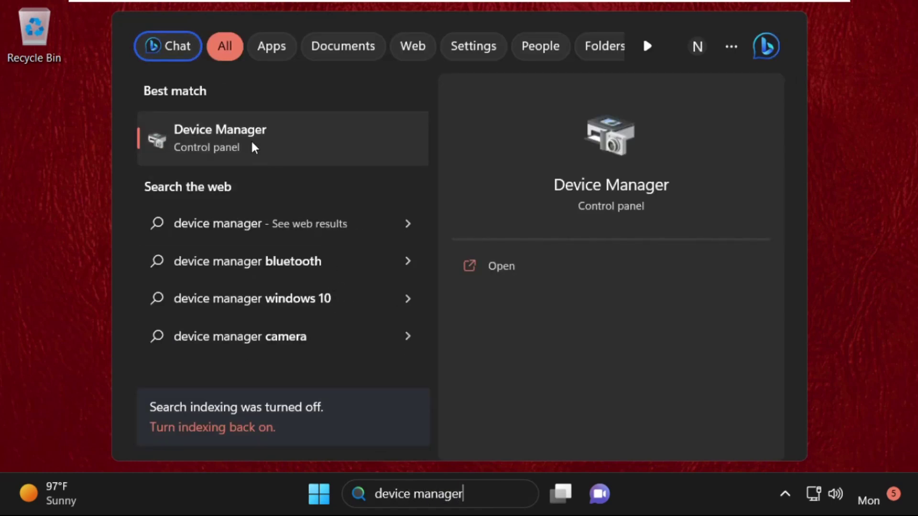
pyautogui.click(252, 144)
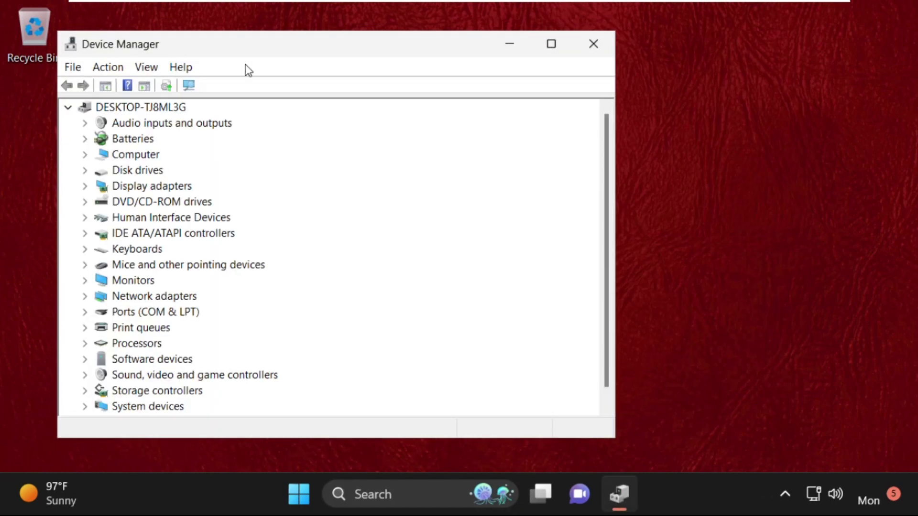
# Step: View the Microsoft Basic Display Adapter's driver details under Display adapters
pyautogui.moveTo(314, 55); pyautogui.dragTo(497, 54)
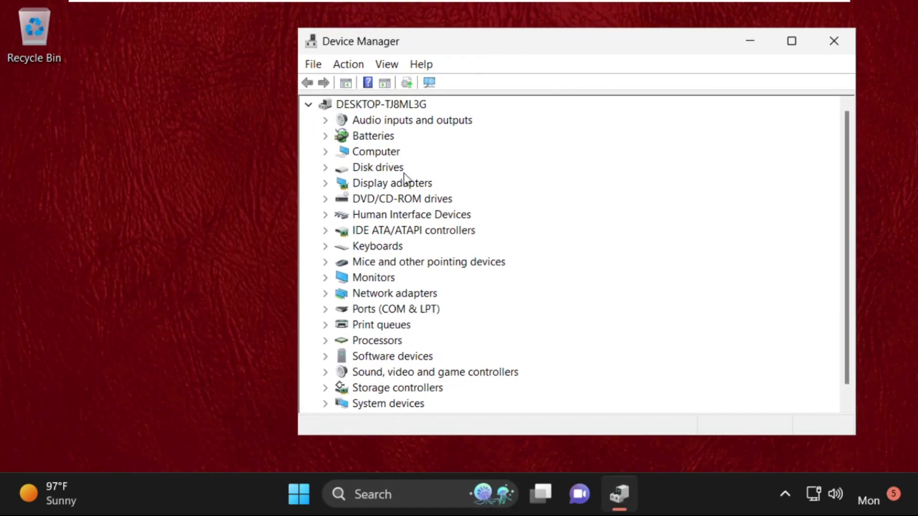
pyautogui.click(325, 184)
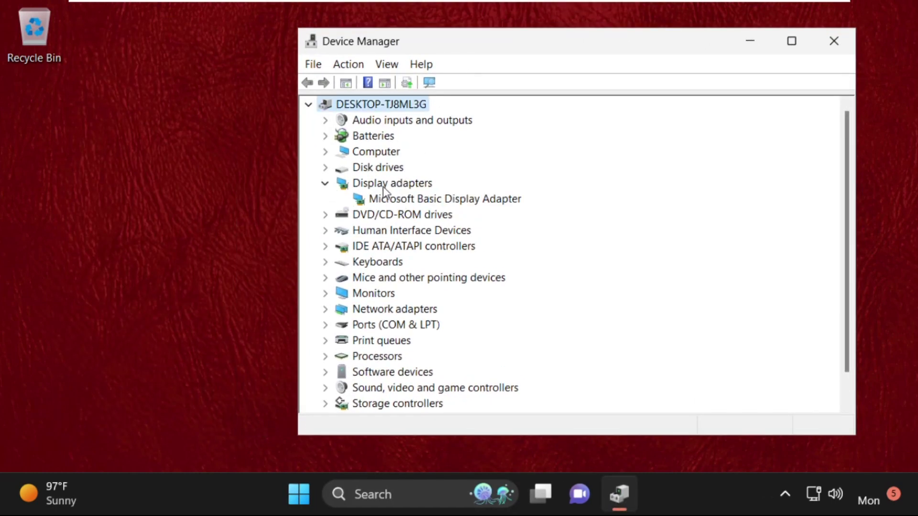
pyautogui.rightClick(395, 197)
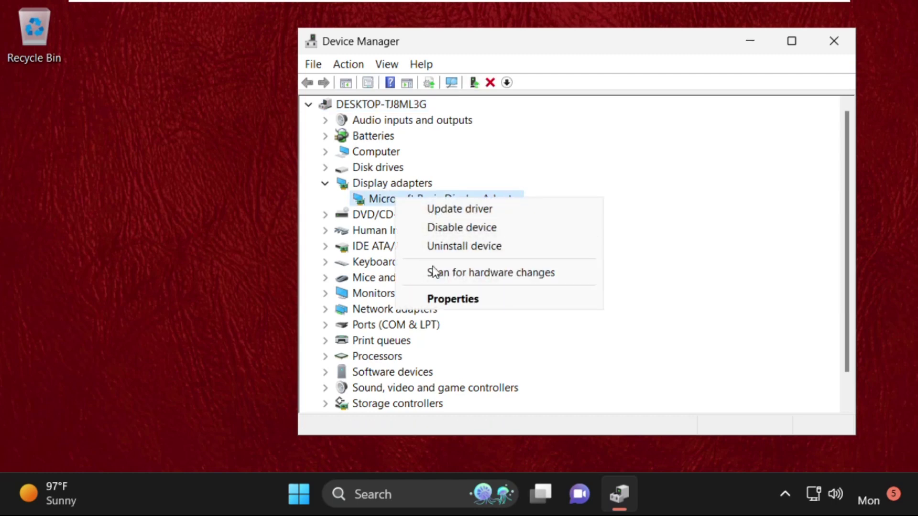
pyautogui.click(445, 298)
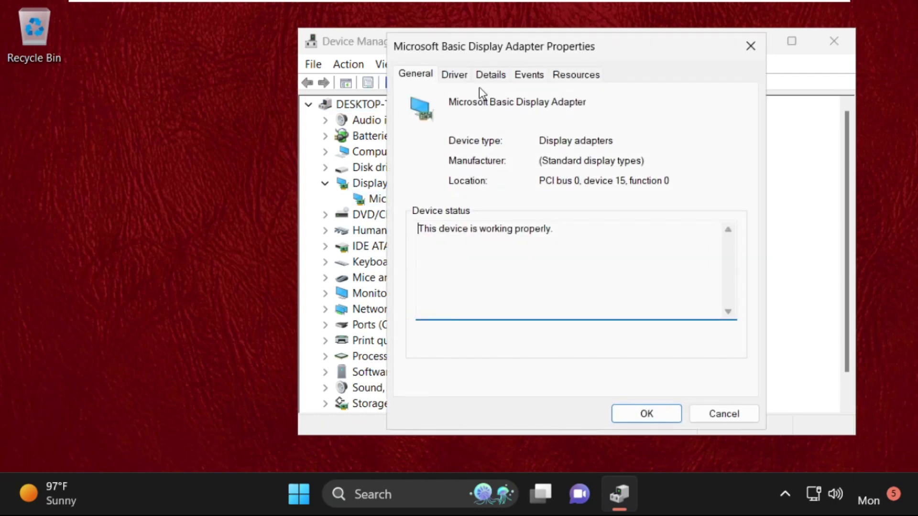
pyautogui.click(462, 79)
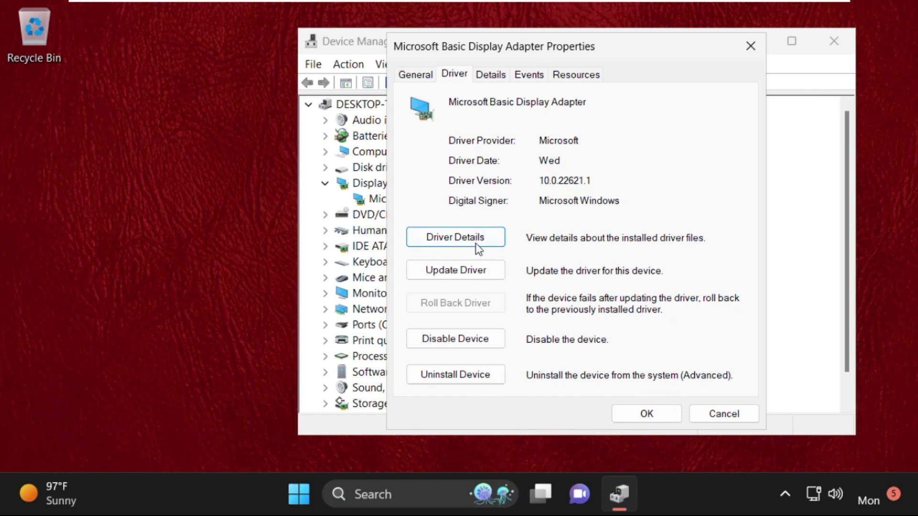
# Step: Search automatically for a driver update, confirm the best driver is installed, and close Device Manager
pyautogui.click(472, 270)
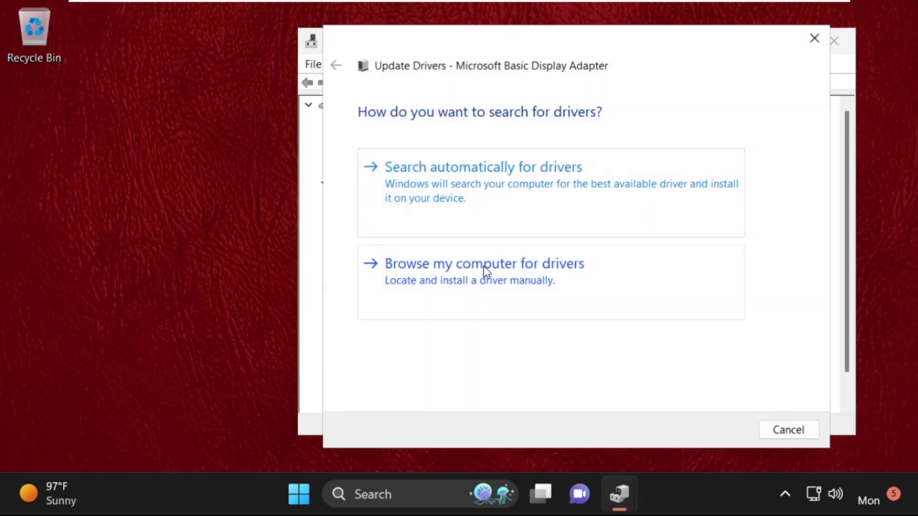
pyautogui.click(579, 201)
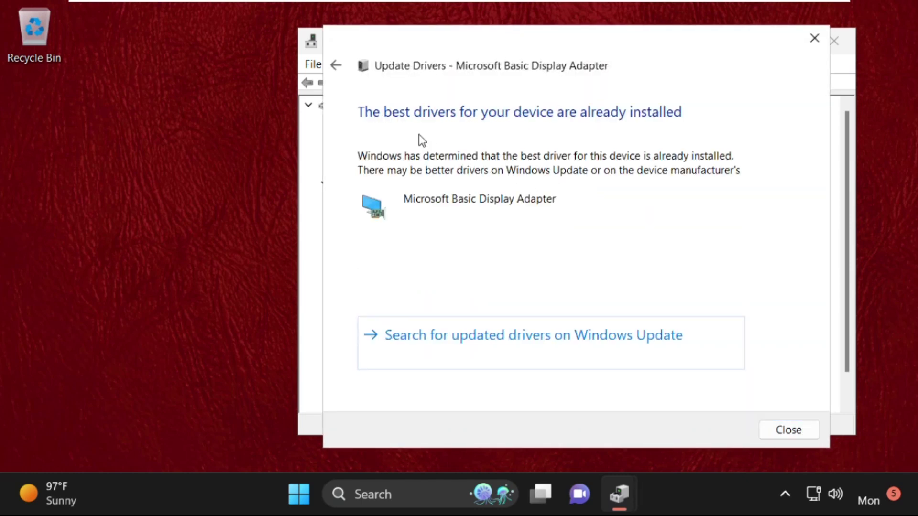
pyautogui.click(805, 428)
pyautogui.click(751, 43)
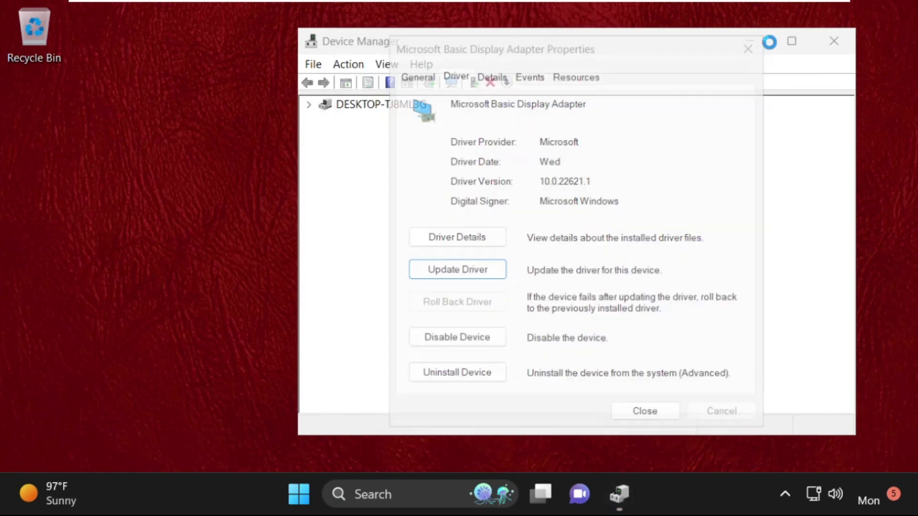
pyautogui.click(833, 43)
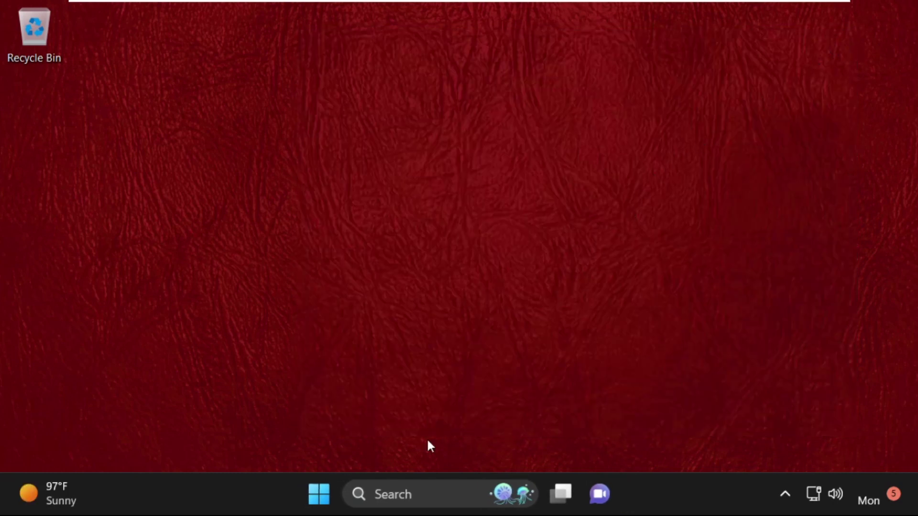
# Step: Search for 'change device installation settings' and open the Device installation settings dialog
pyautogui.click(385, 493)
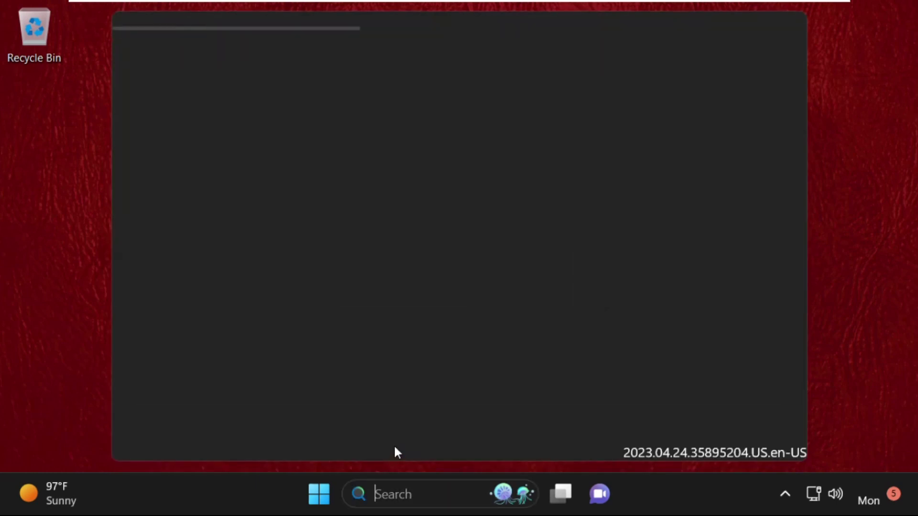
pyautogui.write('device Managervice')
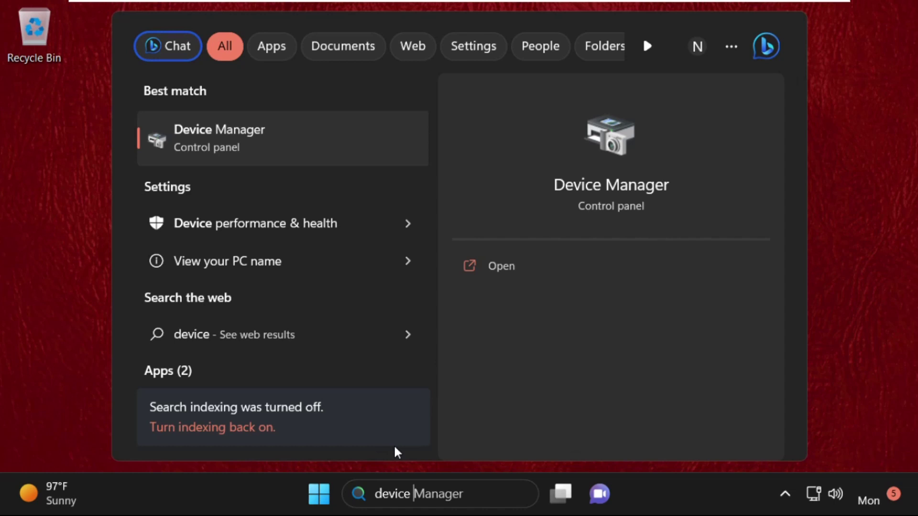
pyautogui.hotkey('ctrl', 'a')
pyautogui.press('BackSpace')
pyautogui.write('chang')
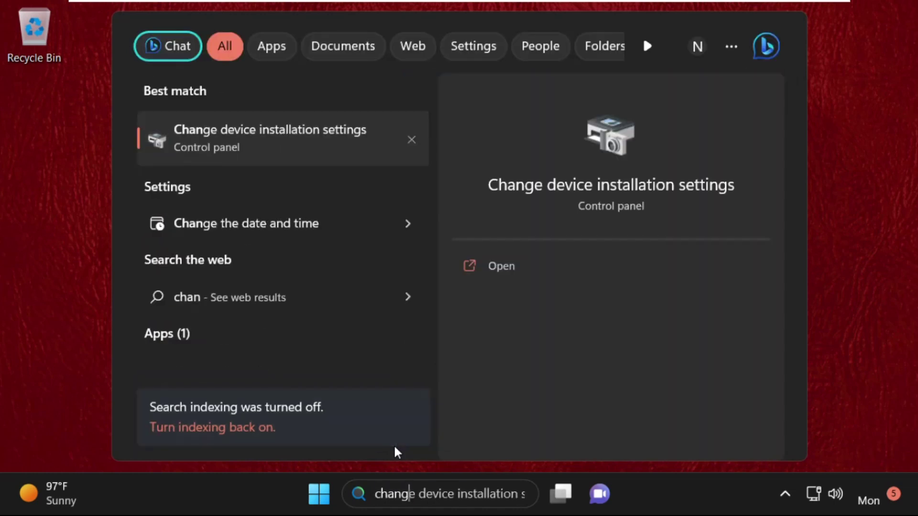
pyautogui.write('e device ')
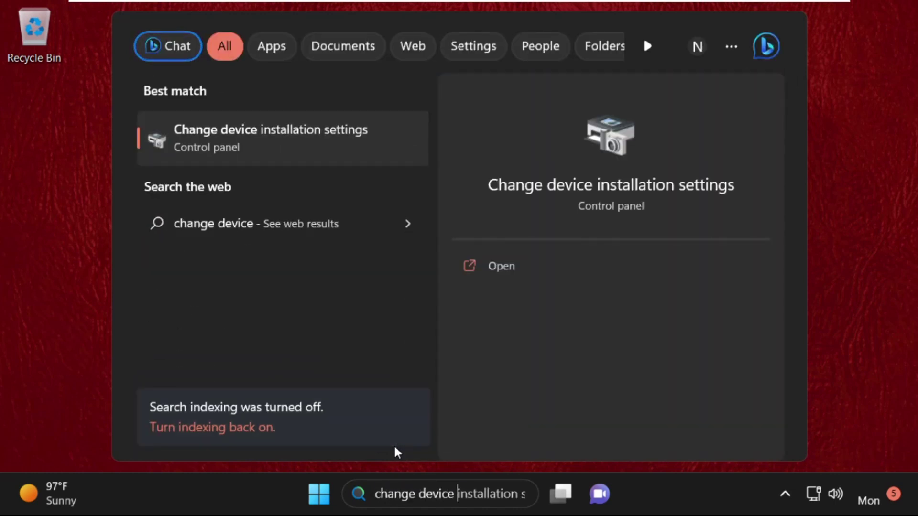
pyautogui.write('in')
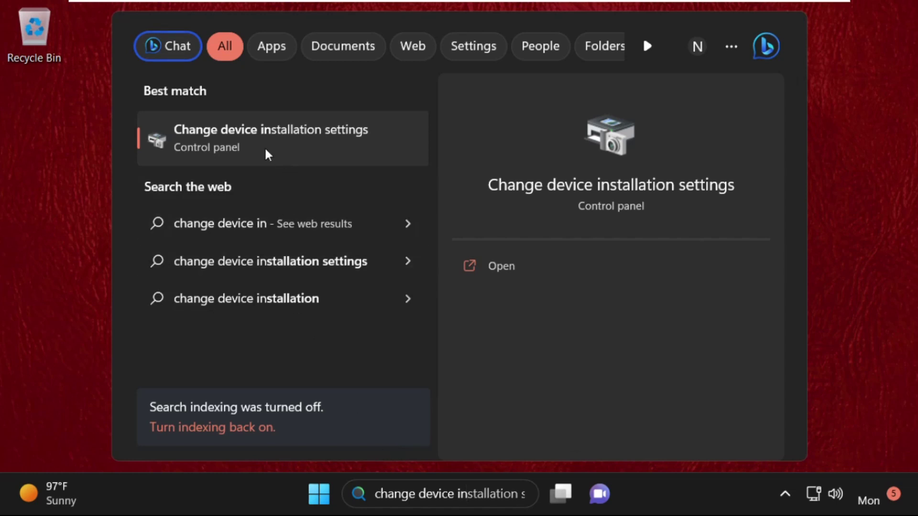
pyautogui.click(266, 133)
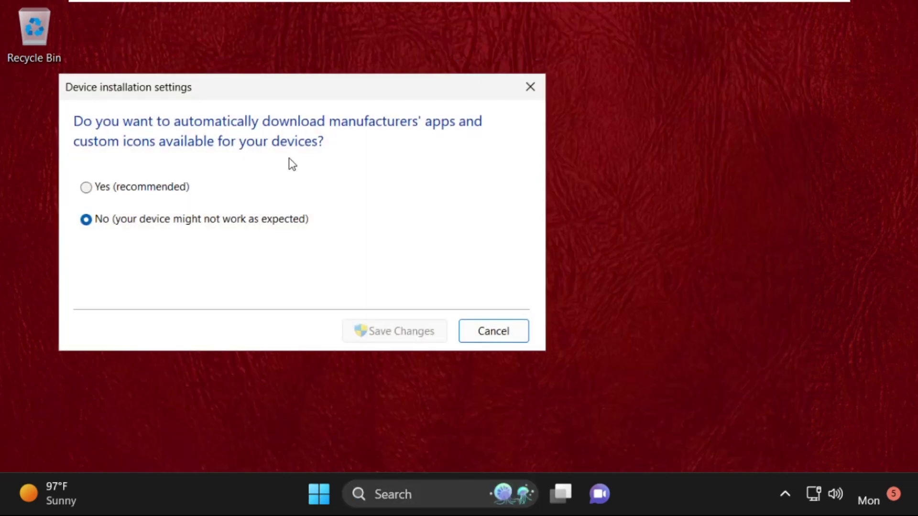
# Step: Set automatic download of manufacturers' apps and icons to Yes and save the change
pyautogui.moveTo(272, 90)
pyautogui.mouseDown()
pyautogui.moveTo(465, 108)
pyautogui.moveTo(443, 110)
pyautogui.mouseUp()
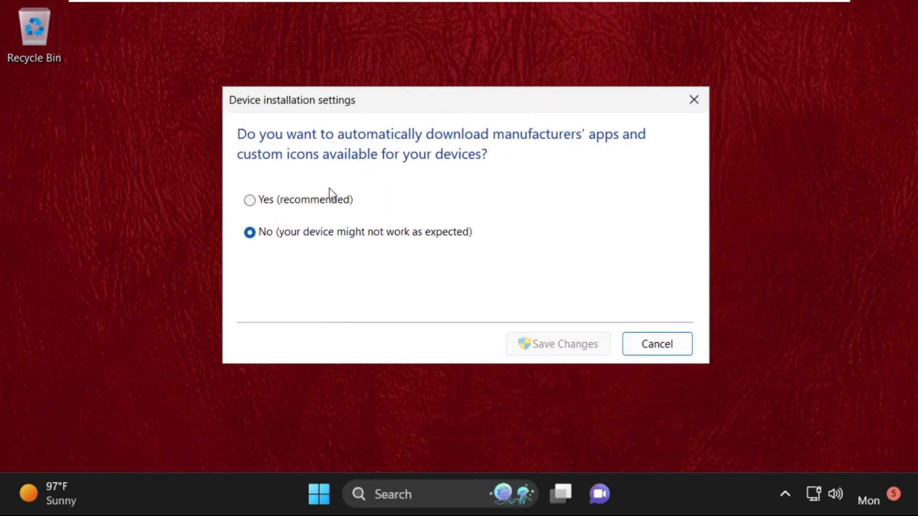
pyautogui.click(251, 201)
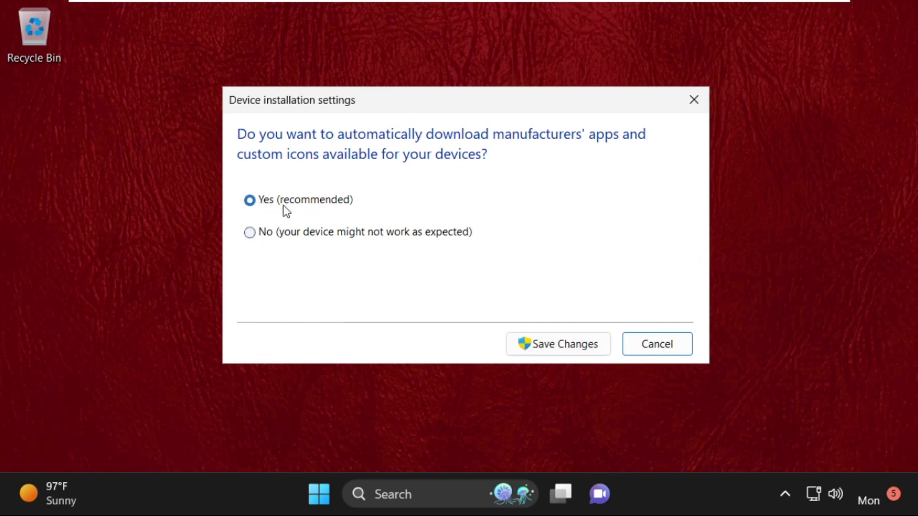
pyautogui.click(562, 347)
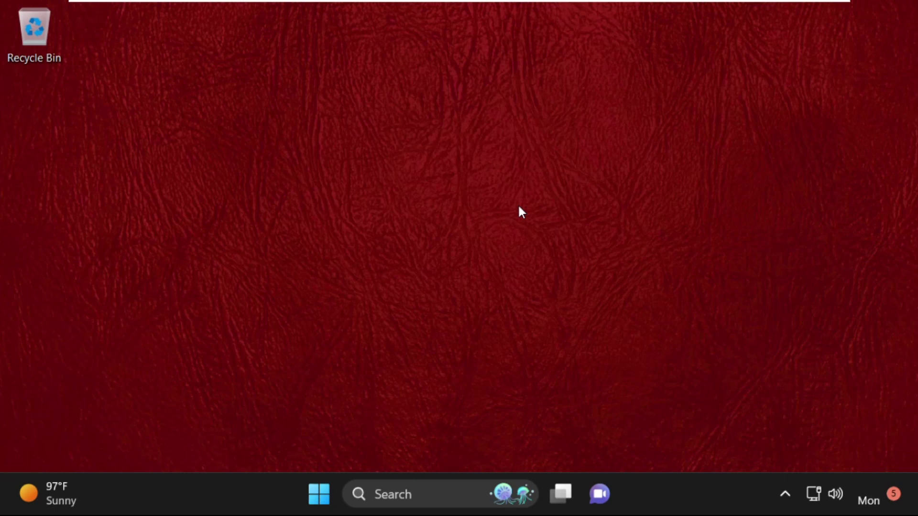
# Step: Search for 'services' and launch the Services console
pyautogui.click(436, 482)
pyautogui.write('s')
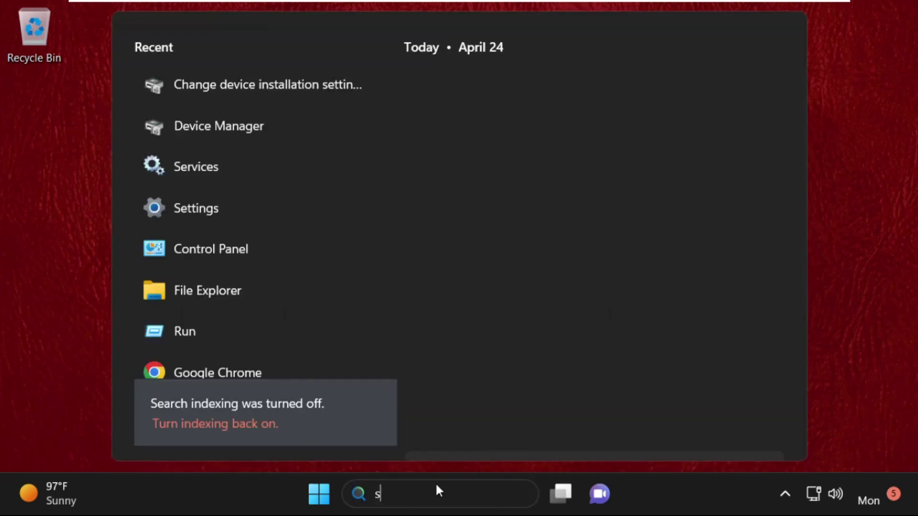
pyautogui.write('ervices')
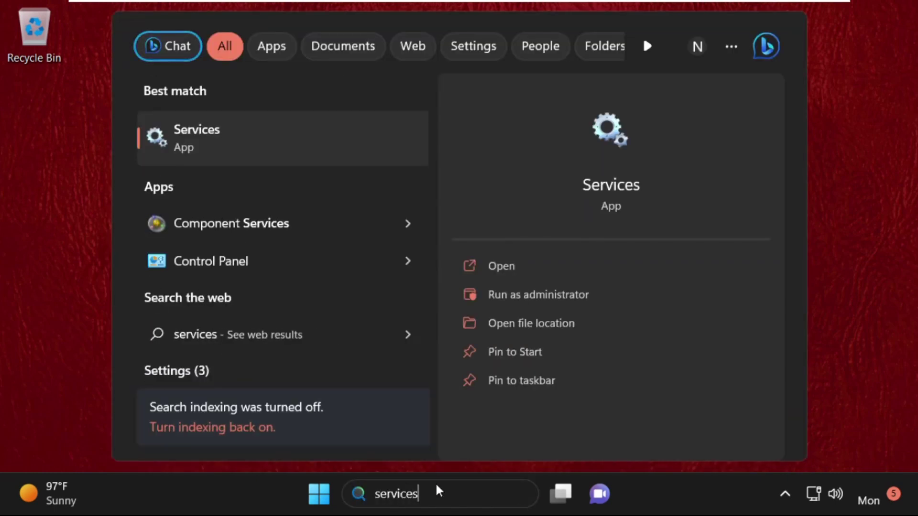
pyautogui.click(231, 139)
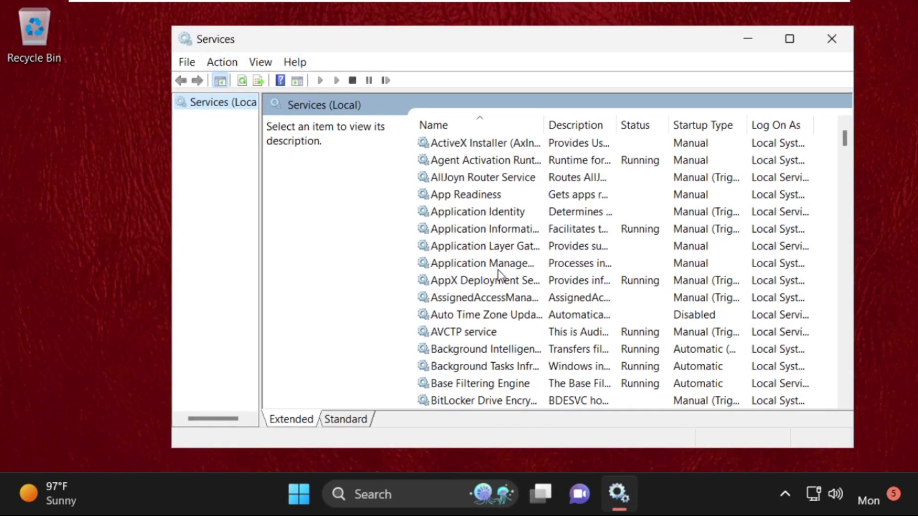
# Step: Locate the Windows Update service in the list and bring up its action options
pyautogui.click(496, 267)
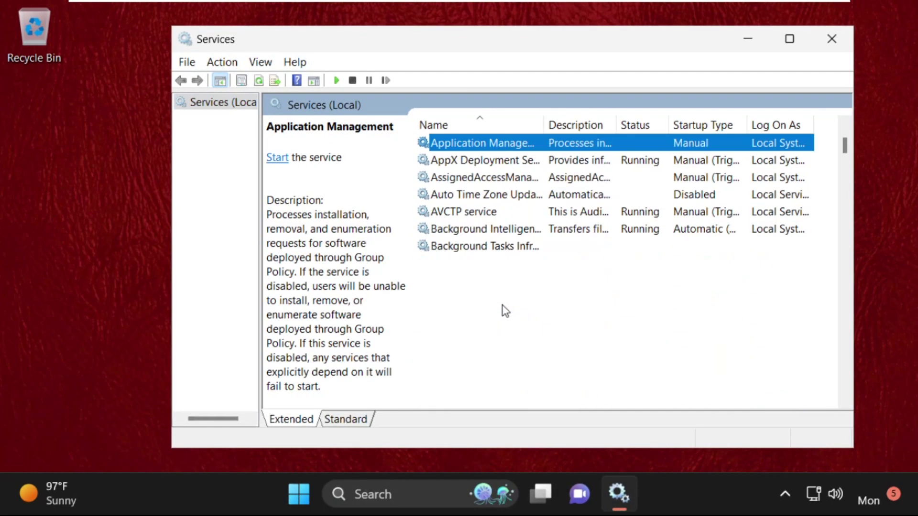
pyautogui.press('w')
pyautogui.scroll(-4, 502, 305)
pyautogui.scroll(2, 502, 304)
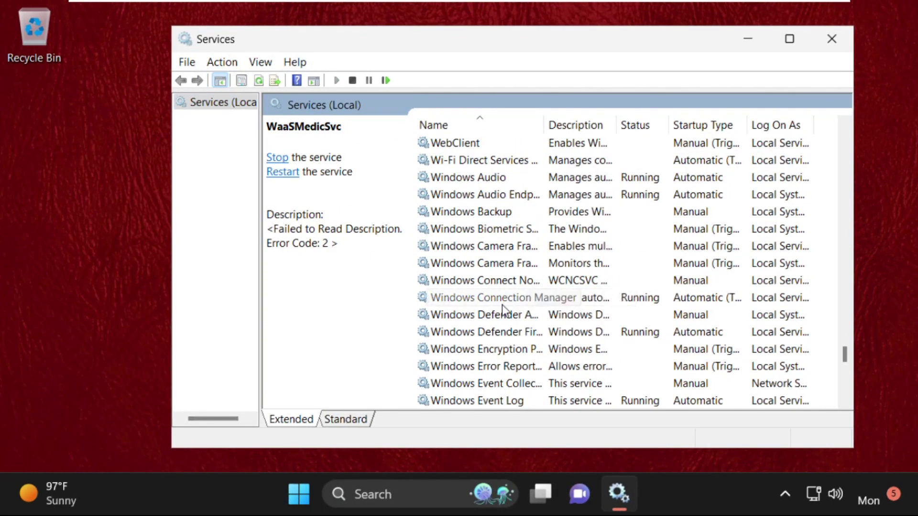
pyautogui.scroll(2, 502, 305)
pyautogui.scroll(-5, 503, 305)
pyautogui.scroll(-2, 502, 305)
pyautogui.scroll(-5, 502, 305)
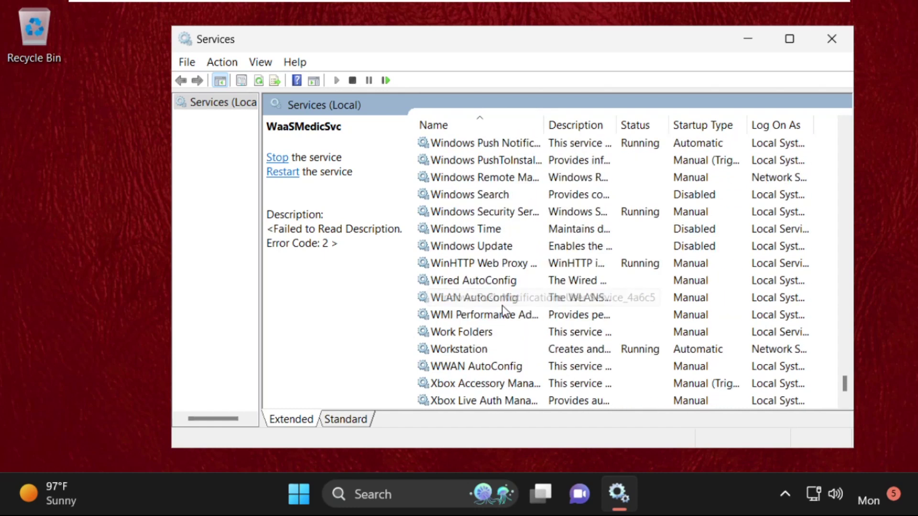
pyautogui.scroll(-1, 503, 305)
pyautogui.scroll(1, 503, 305)
pyautogui.click(495, 264)
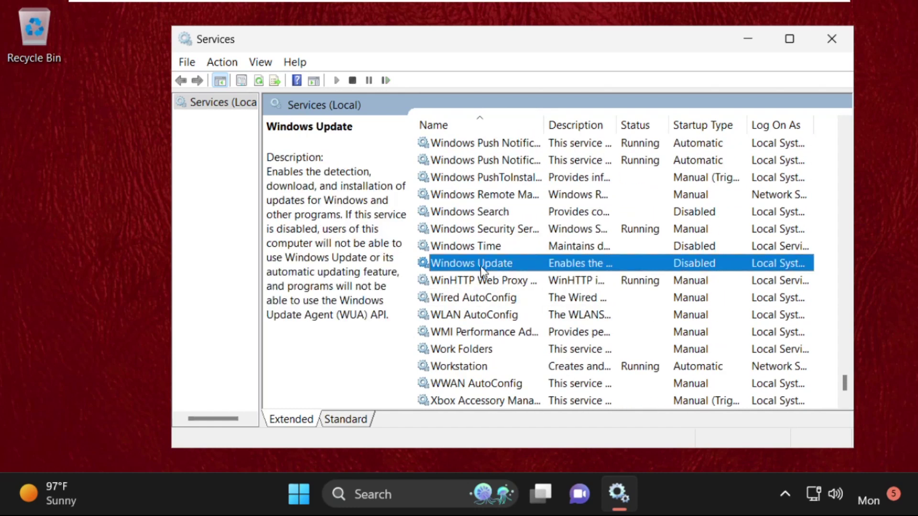
pyautogui.rightClick(476, 263)
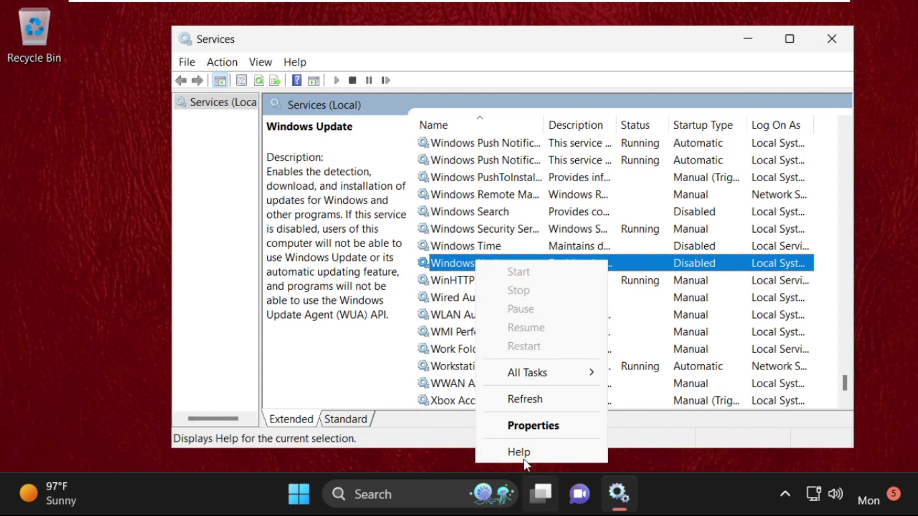
# Step: Set the Windows Update service's startup type to Automatic, start it, and confirm
pyautogui.click(532, 433)
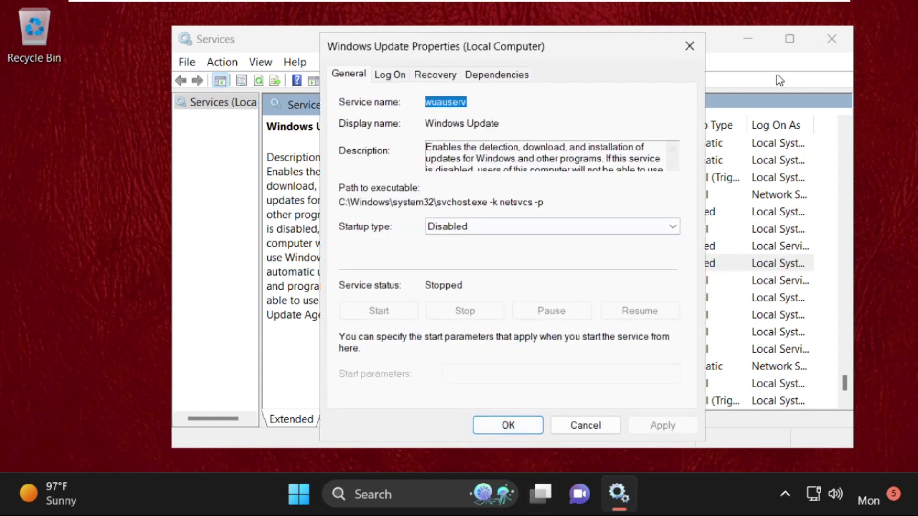
pyautogui.click(832, 39)
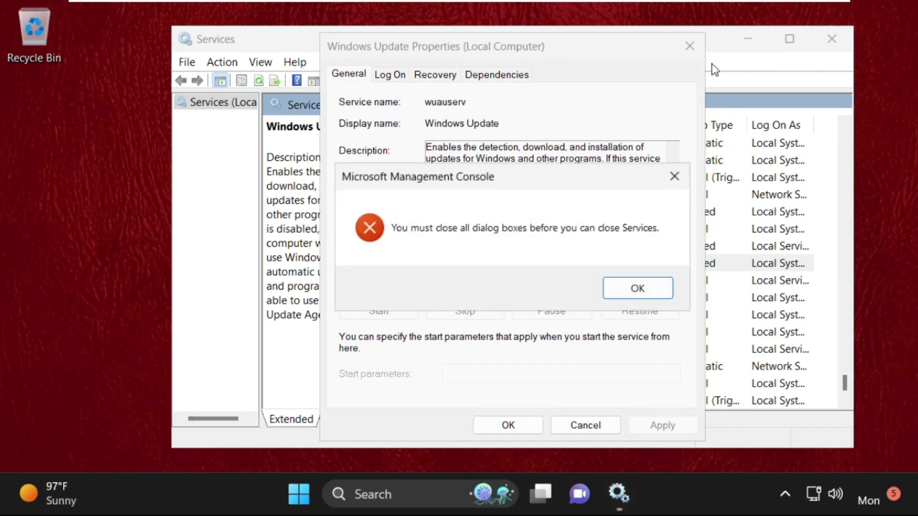
pyautogui.click(674, 177)
pyautogui.click(498, 227)
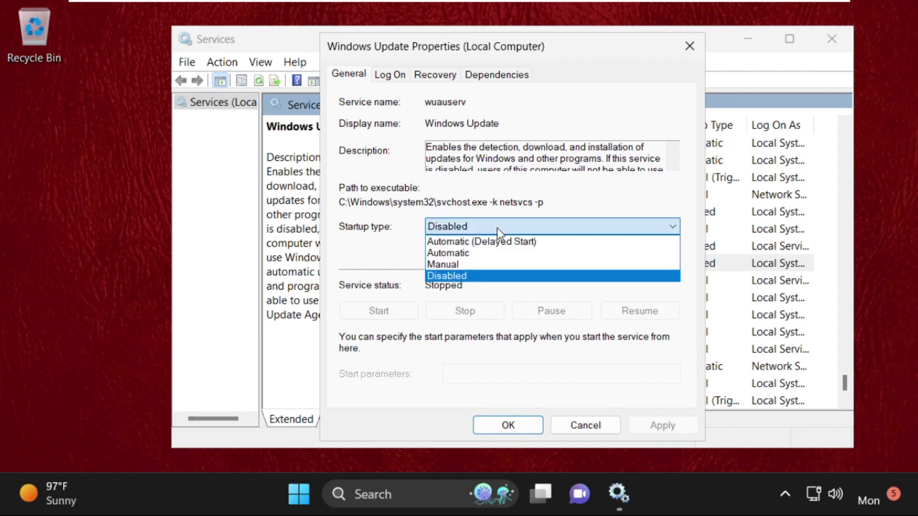
pyautogui.click(492, 250)
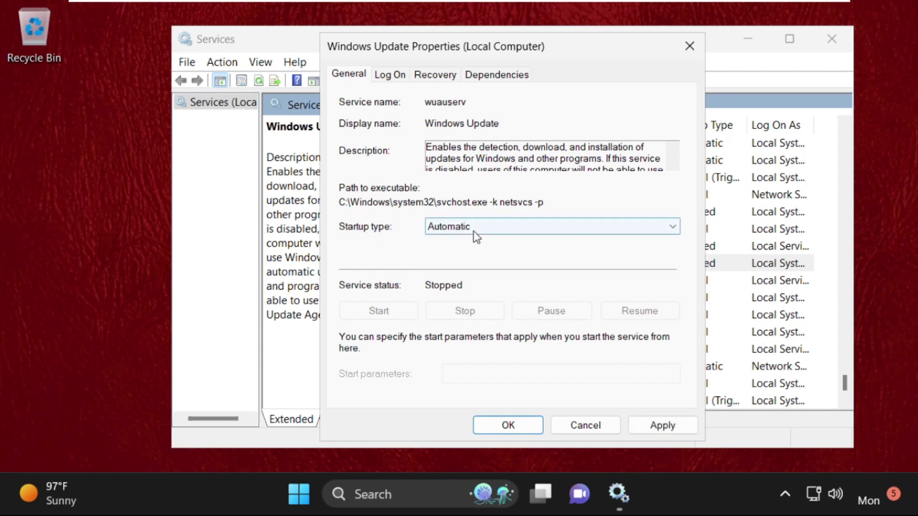
pyautogui.click(658, 428)
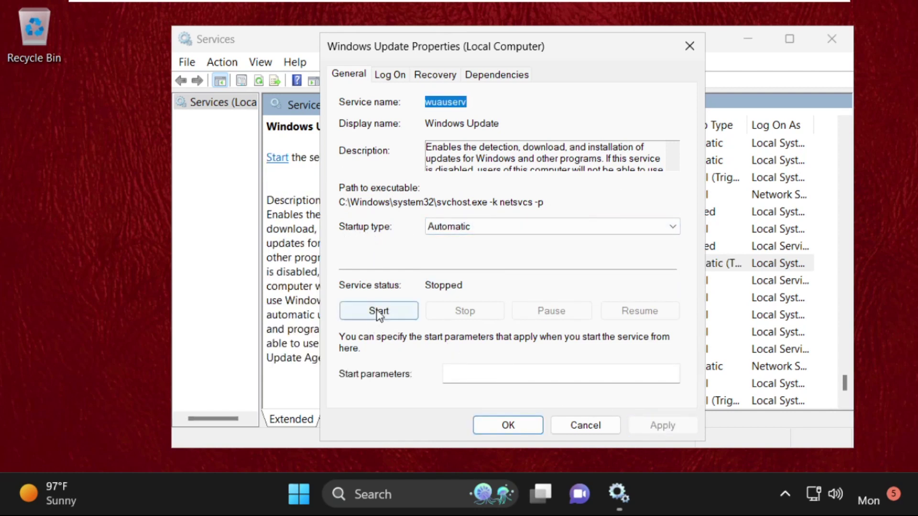
pyautogui.click(378, 313)
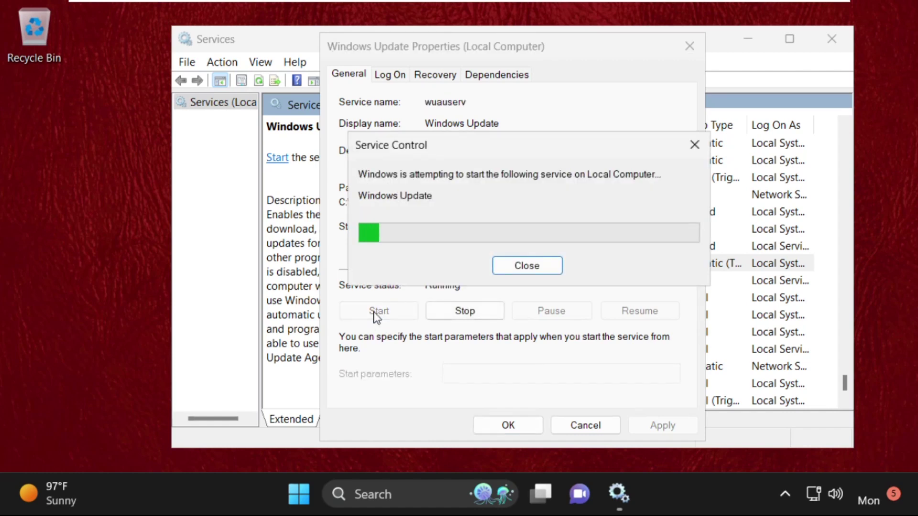
pyautogui.click(512, 425)
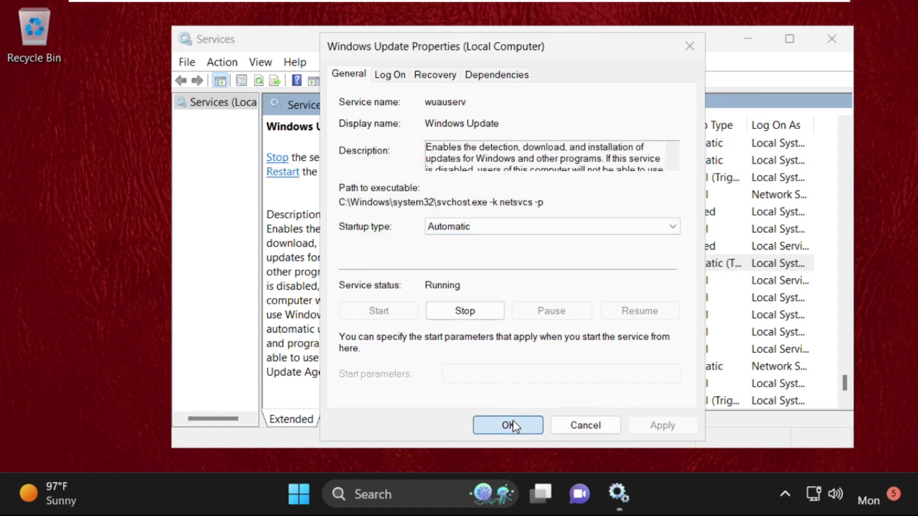
# Step: Close Services and launch File Explorer from Windows Search
pyautogui.click(832, 39)
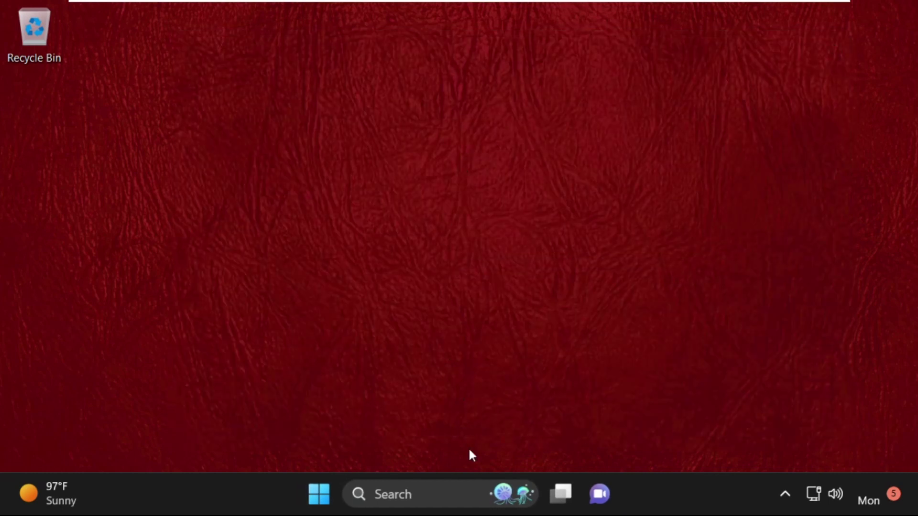
pyautogui.click(459, 492)
pyautogui.write('file')
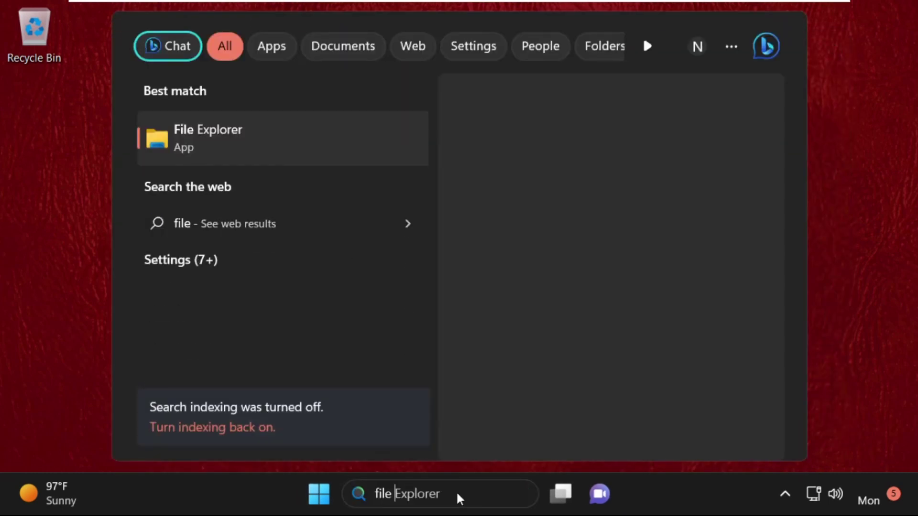
pyautogui.write(' expl')
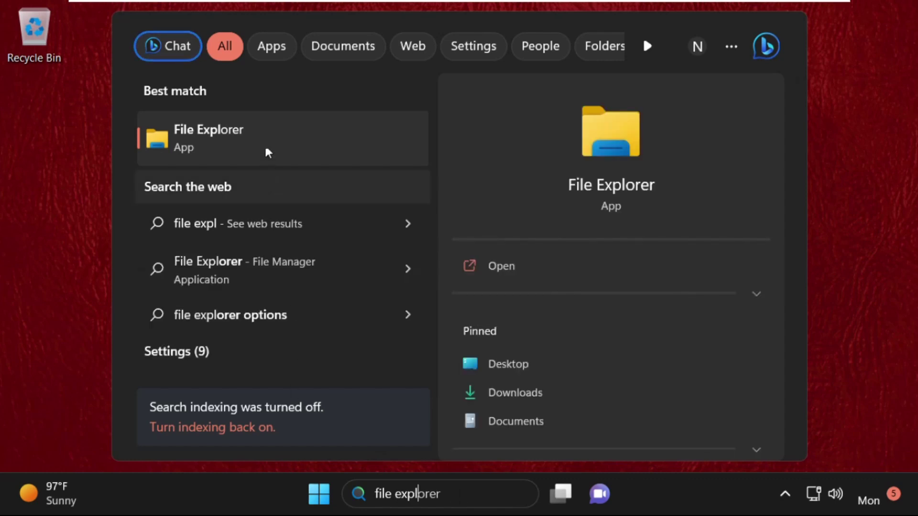
pyautogui.click(266, 143)
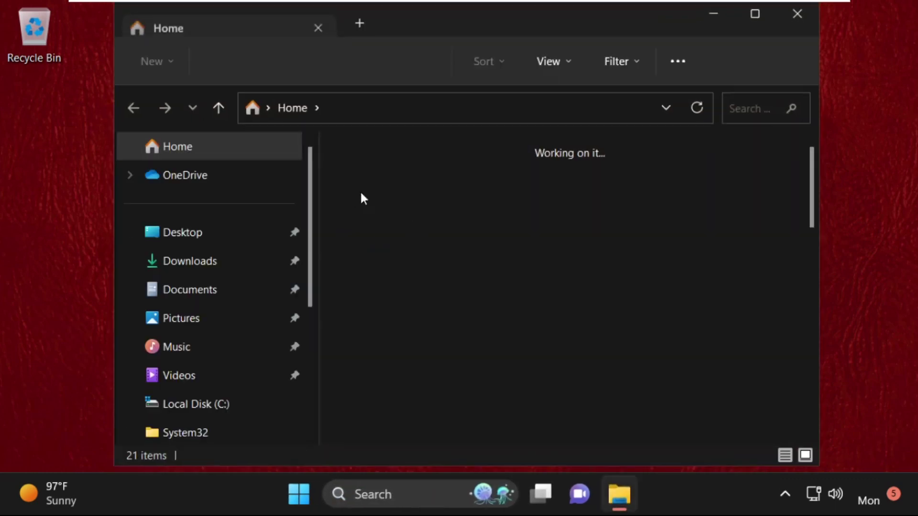
pyautogui.scroll(-3, 242, 402)
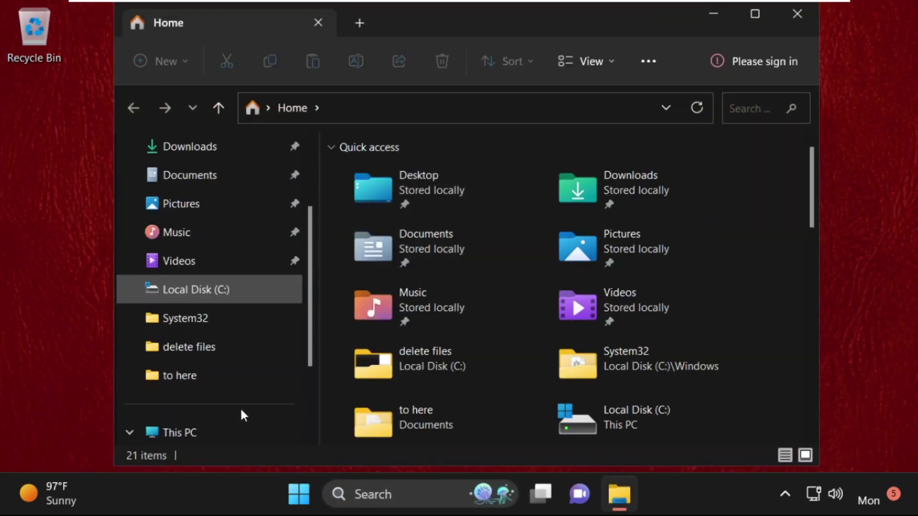
# Step: Open the Local Disk (C:) properties from This PC and close File Explorer
pyautogui.click(191, 435)
pyautogui.click(423, 184)
pyautogui.rightClick(423, 182)
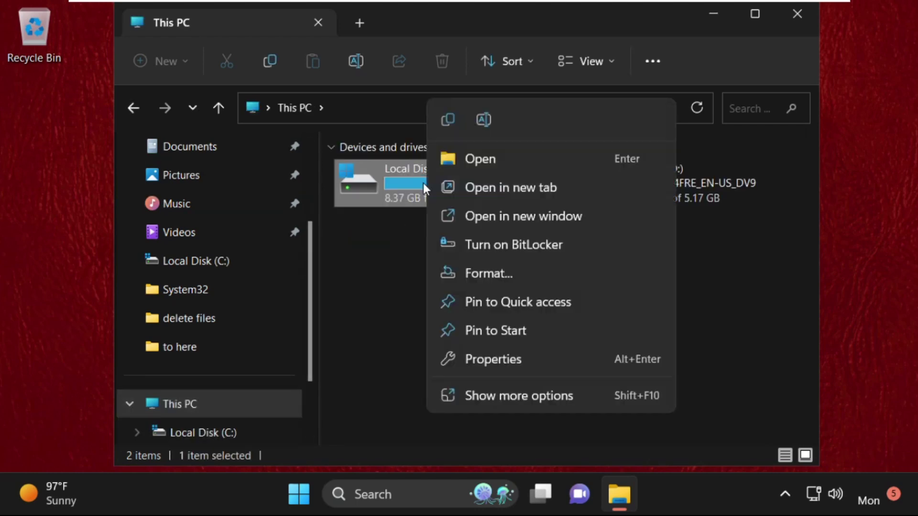
pyautogui.click(471, 362)
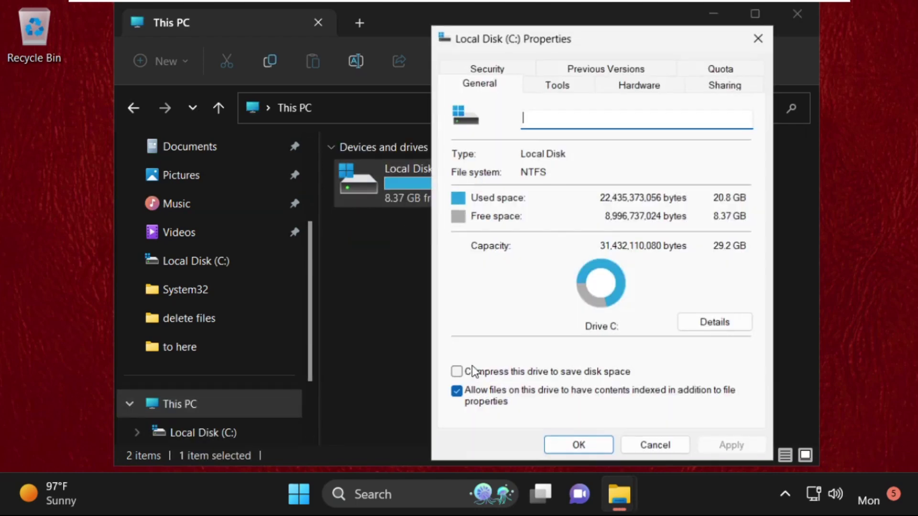
pyautogui.click(795, 12)
pyautogui.moveTo(680, 40); pyautogui.dragTo(506, 32)
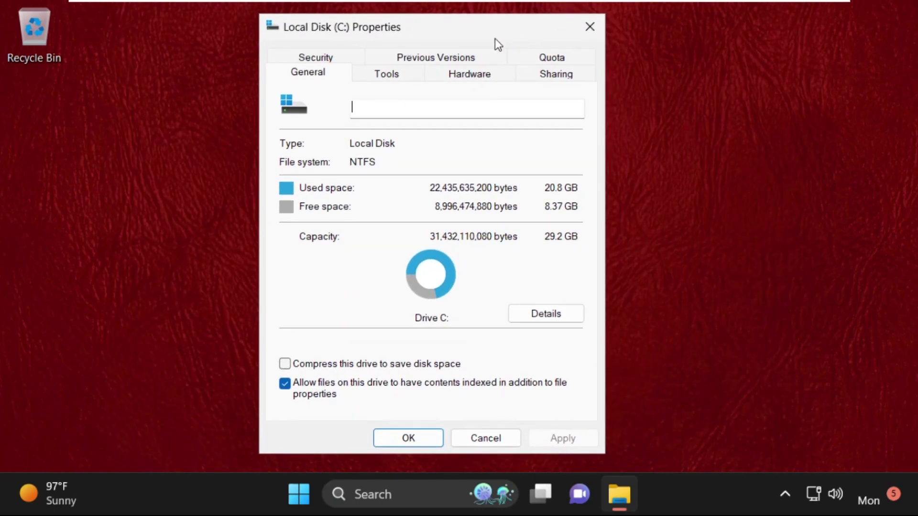
# Step: Run the Tools error check on the C: drive, scanning anyway, with no errors found
pyautogui.click(395, 78)
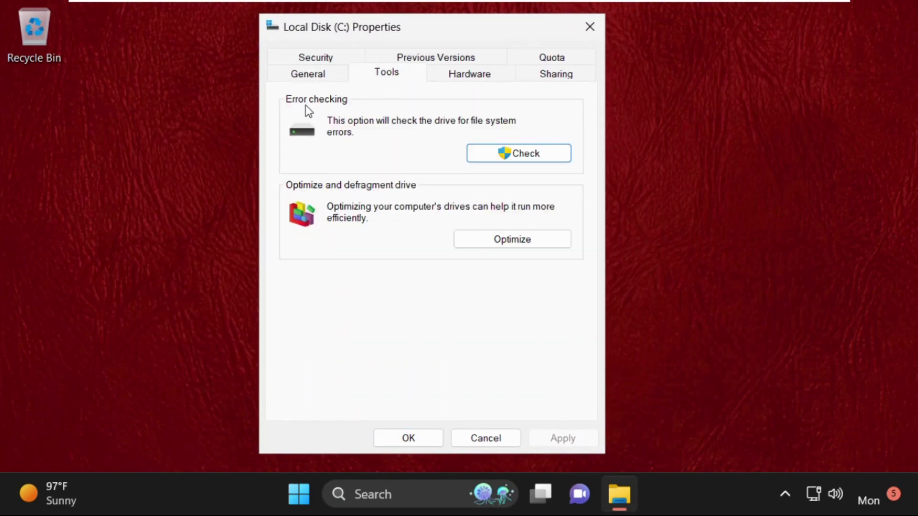
pyautogui.click(509, 153)
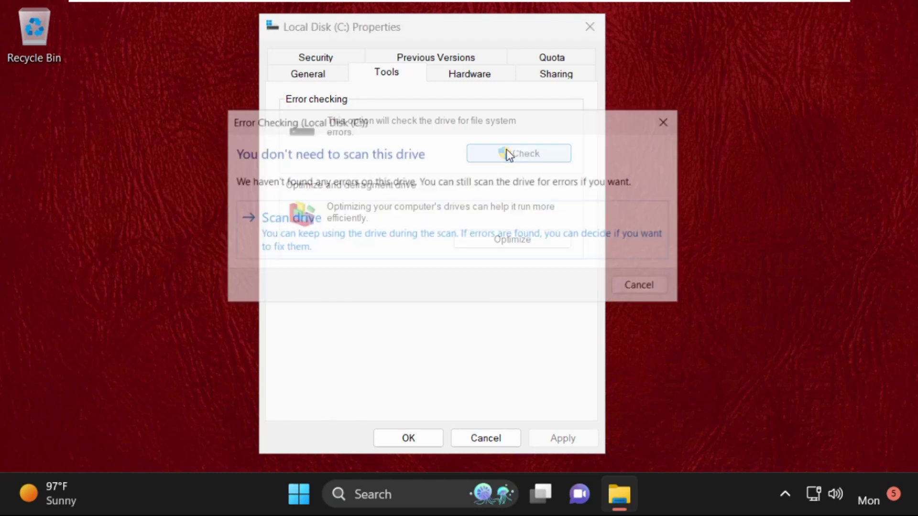
pyautogui.click(320, 233)
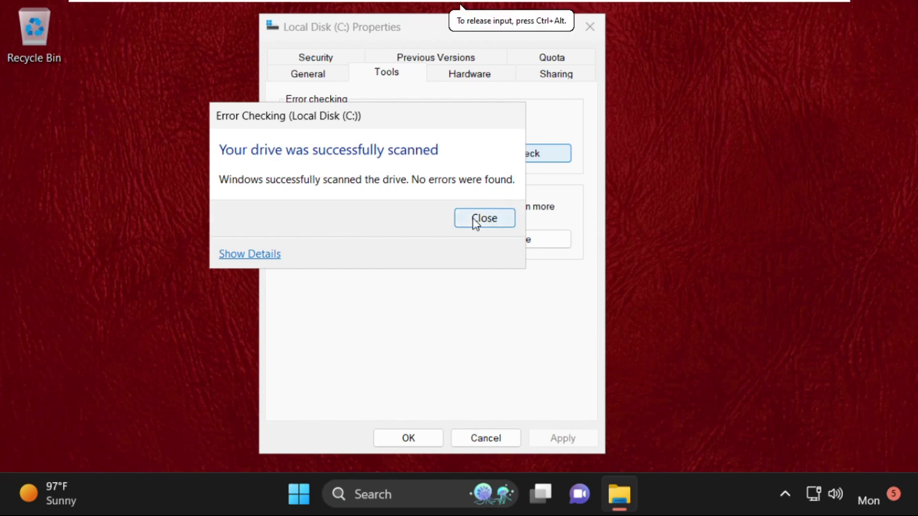
pyautogui.click(474, 222)
# Step: Close the drive properties and launch Task Manager via a 'task man' search
pyautogui.click(597, 23)
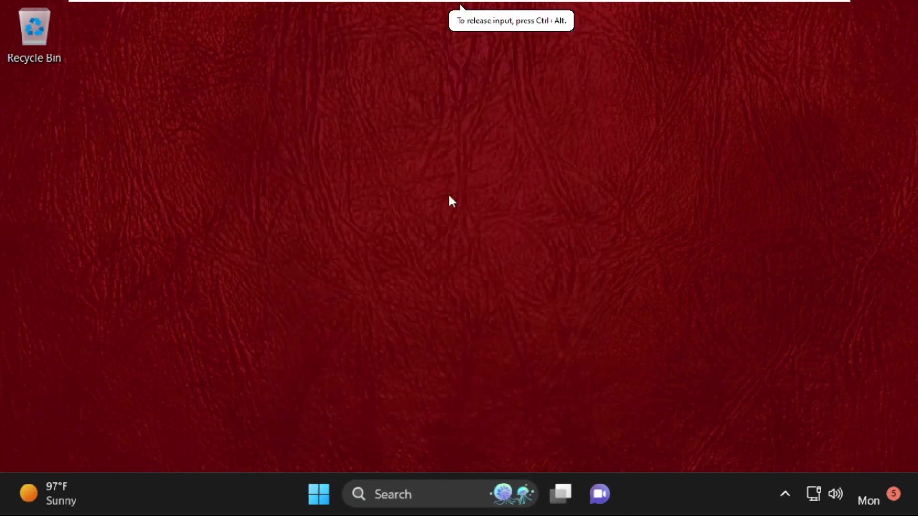
pyautogui.press('super')
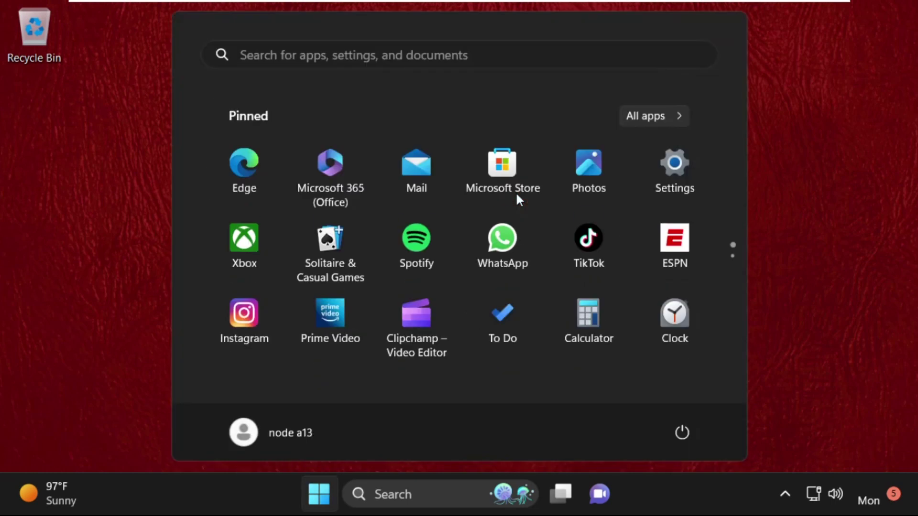
pyautogui.click(833, 181)
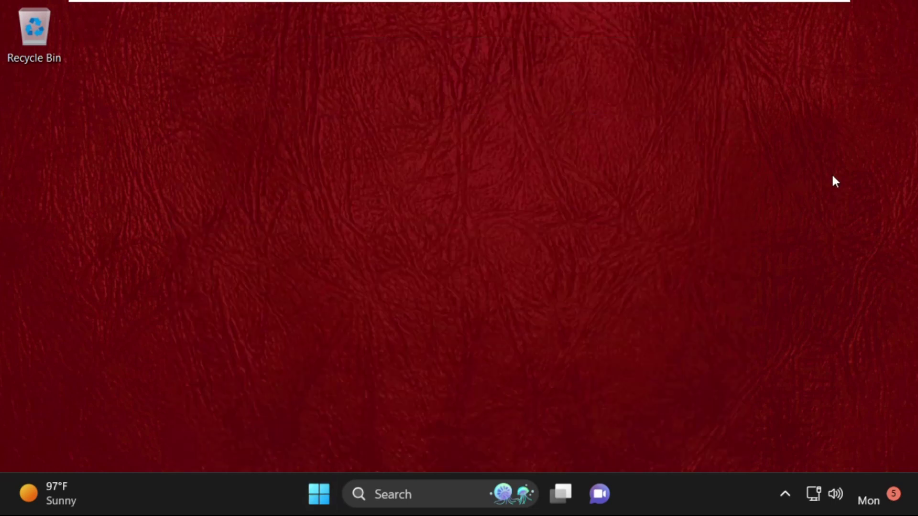
pyautogui.click(429, 495)
pyautogui.write('task m')
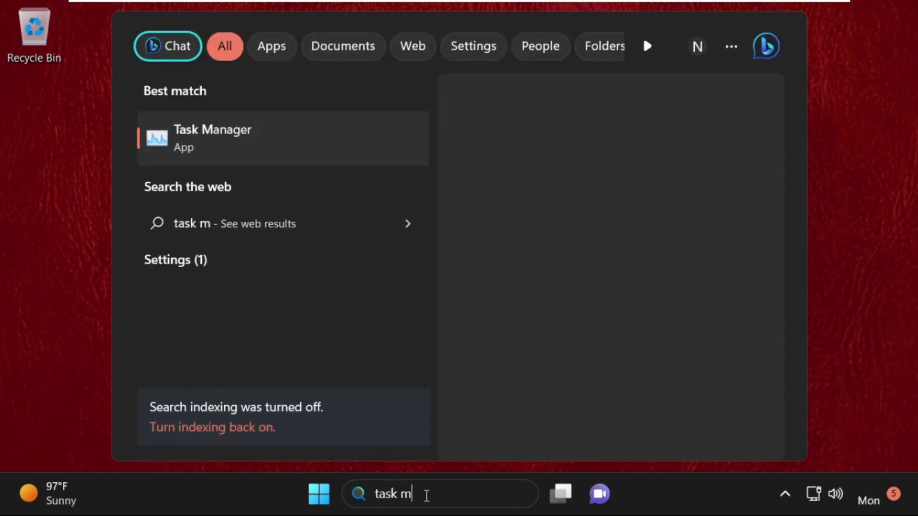
pyautogui.write('an')
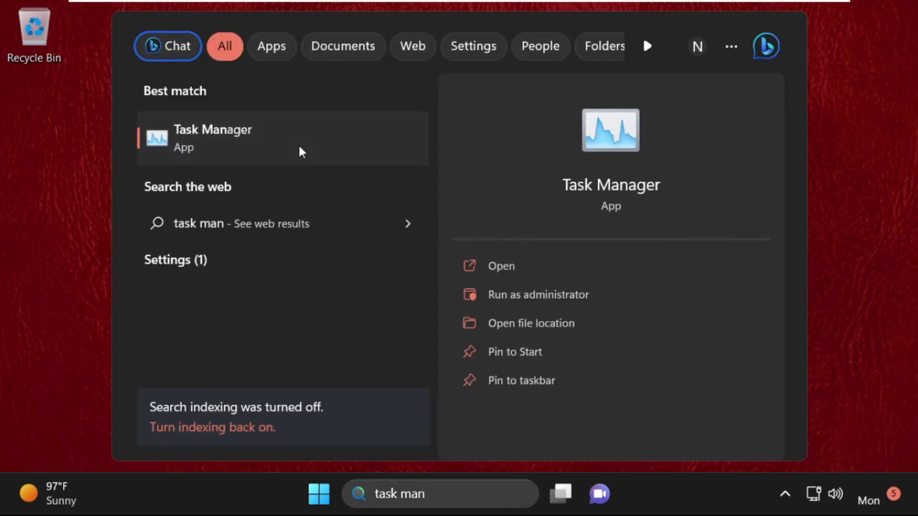
pyautogui.click(297, 147)
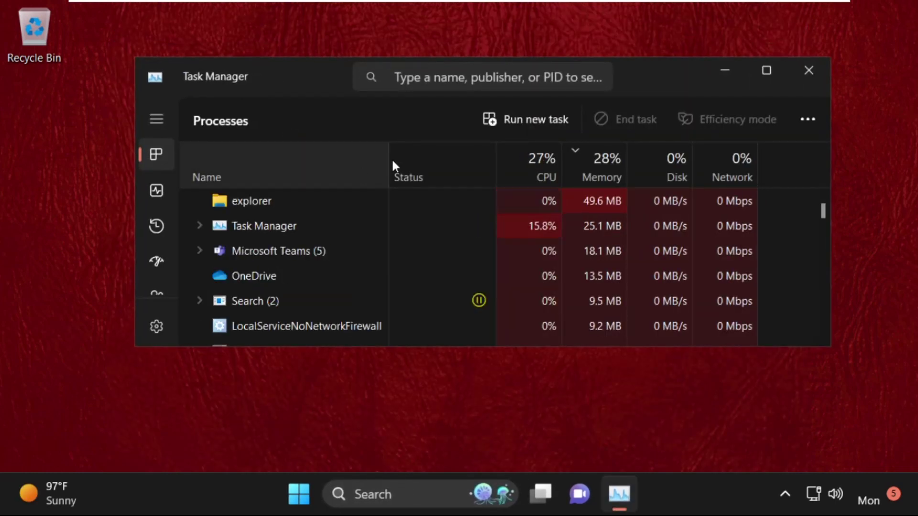
# Step: Start a new task and browse to the C:\Windows\System32 folder
pyautogui.click(501, 121)
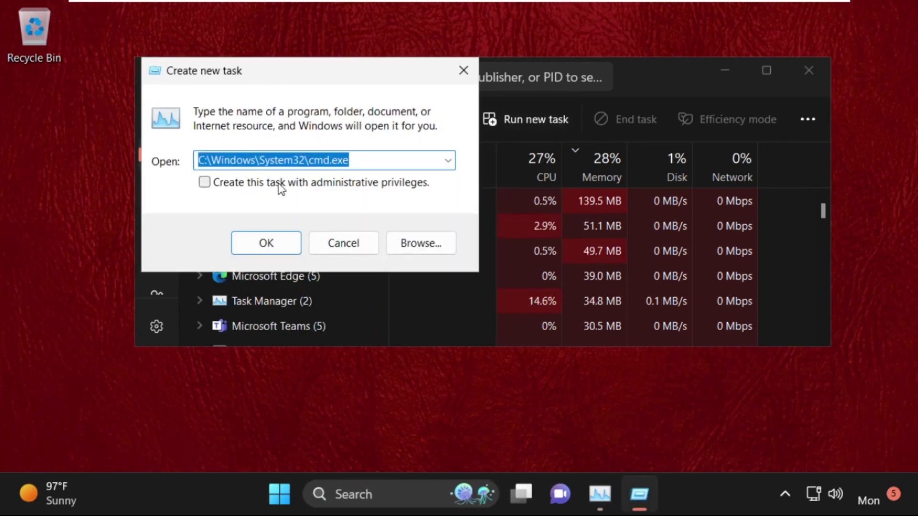
pyautogui.click(399, 244)
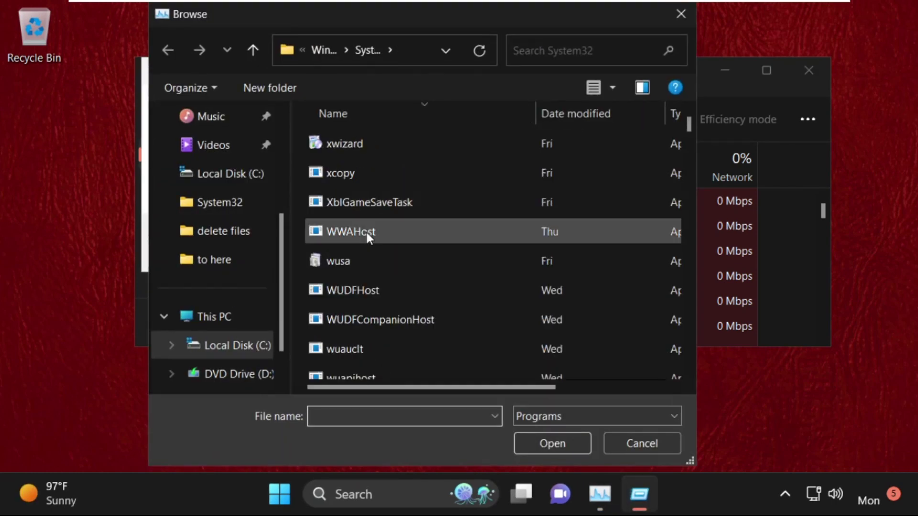
pyautogui.click(215, 320)
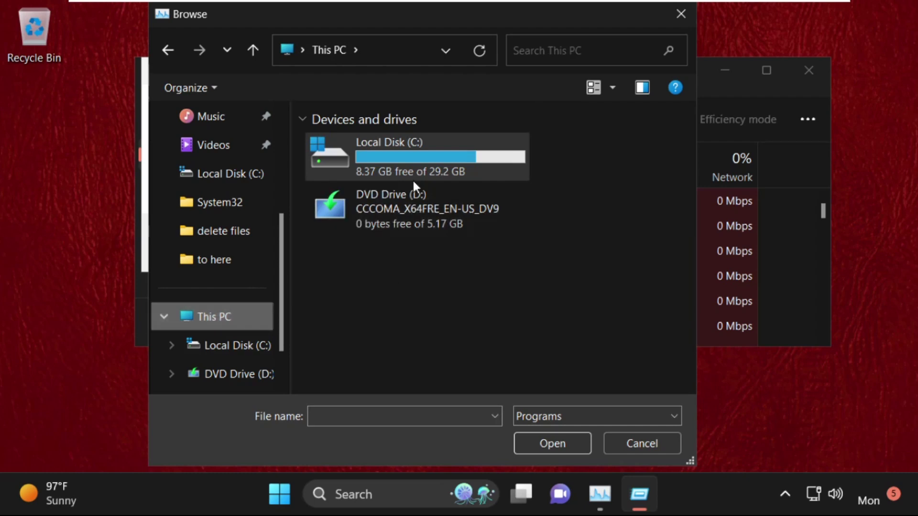
pyautogui.doubleClick(412, 174)
pyautogui.scroll(-2, 386, 312)
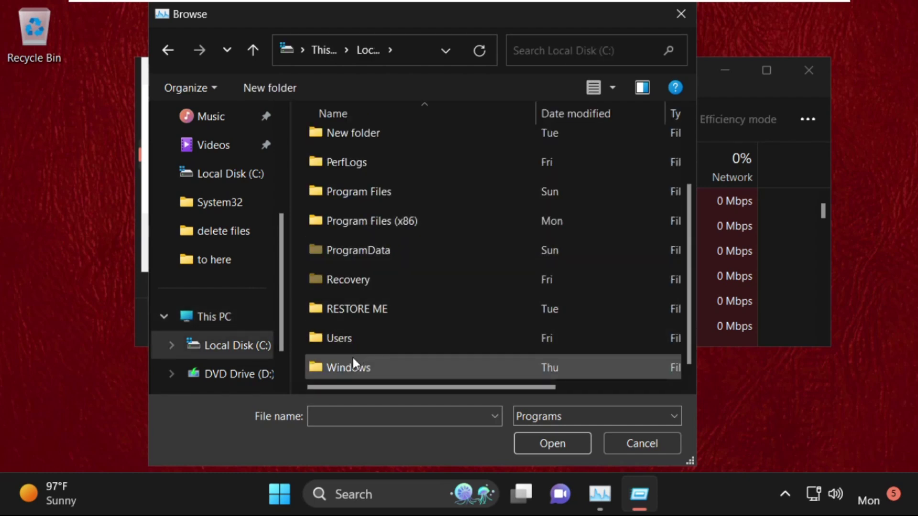
pyautogui.doubleClick(371, 368)
pyautogui.scroll(-3, 372, 307)
pyautogui.scroll(-2, 372, 306)
pyautogui.scroll(-4, 372, 305)
pyautogui.scroll(-10, 371, 305)
pyautogui.scroll(-4, 372, 305)
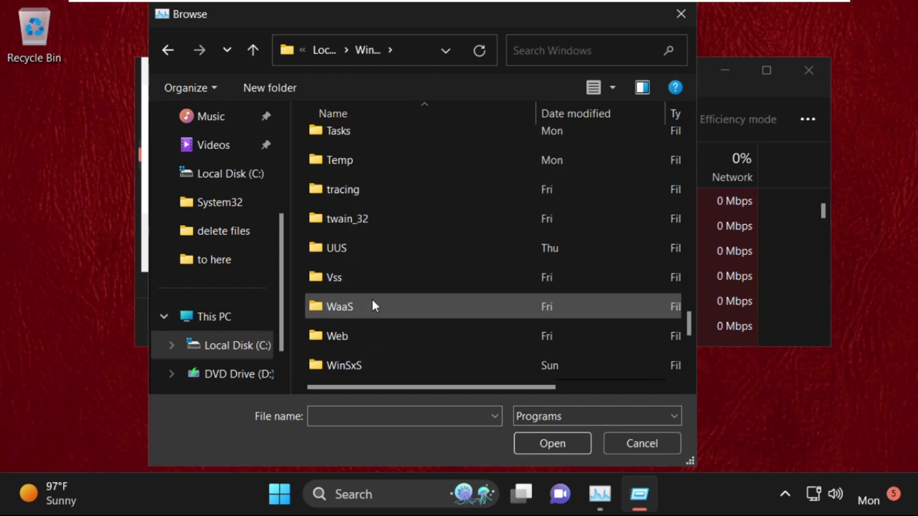
pyautogui.scroll(3, 371, 305)
pyautogui.doubleClick(383, 198)
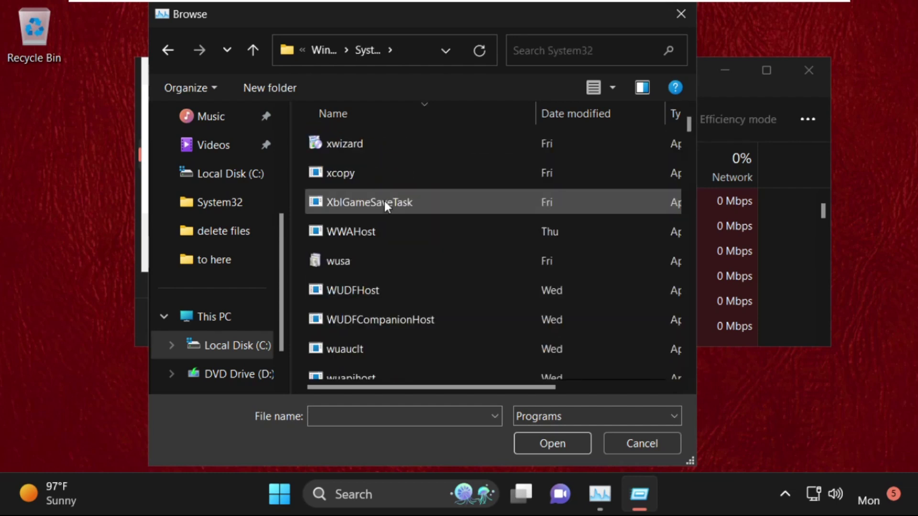
pyautogui.scroll(-3, 385, 205)
# Step: Choose cmd.exe and launch it as a new task with administrative privileges
pyautogui.press('a')
pyautogui.scroll(-5, 384, 208)
pyautogui.scroll(-1, 384, 211)
pyautogui.click(384, 211)
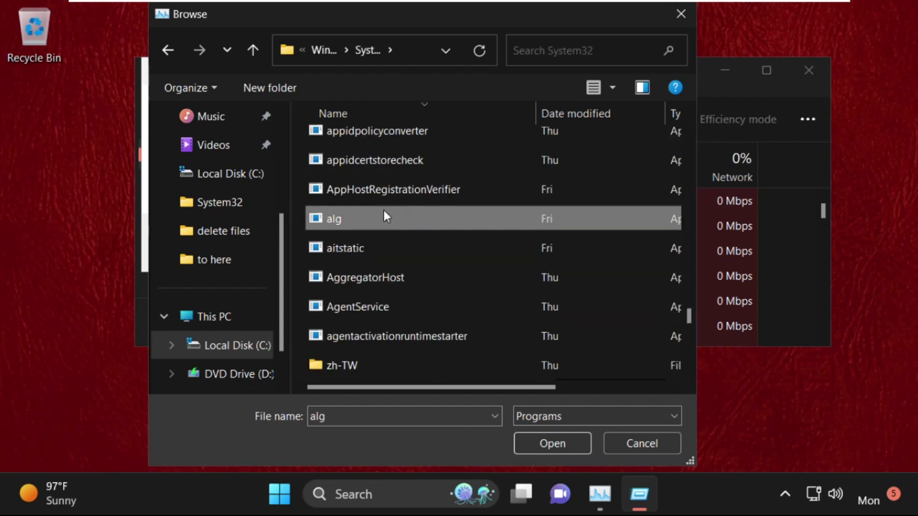
pyautogui.scroll(-8, 383, 210)
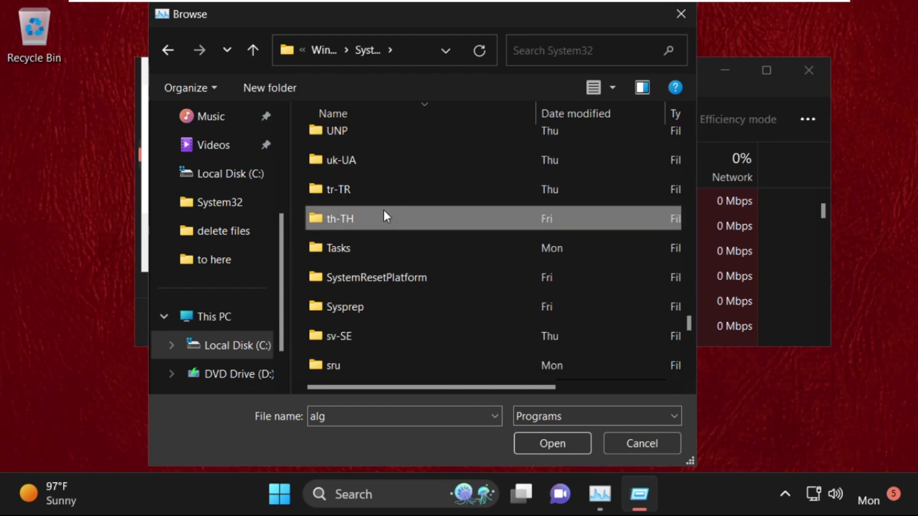
pyautogui.scroll(10, 384, 210)
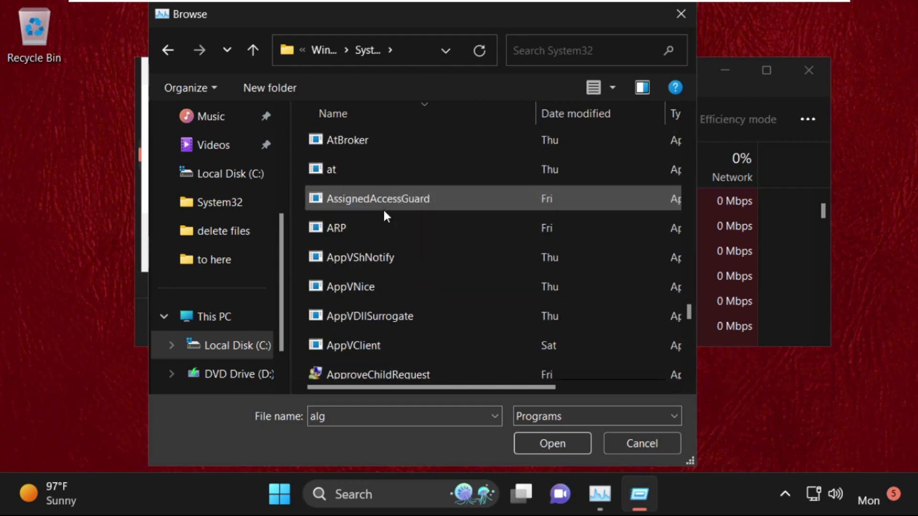
pyautogui.press('x')
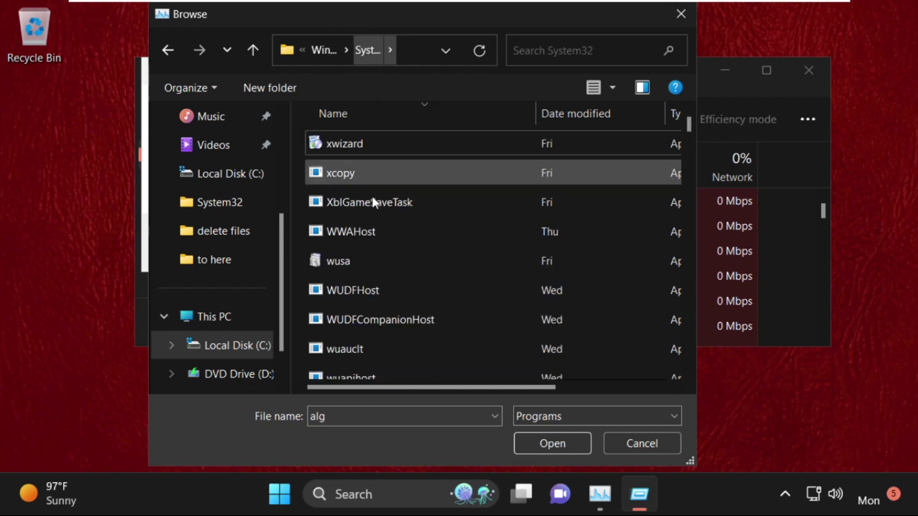
pyautogui.press('c')
pyautogui.click(371, 203)
pyautogui.scroll(-1, 371, 204)
pyautogui.scroll(-2, 368, 213)
pyautogui.scroll(-2, 356, 284)
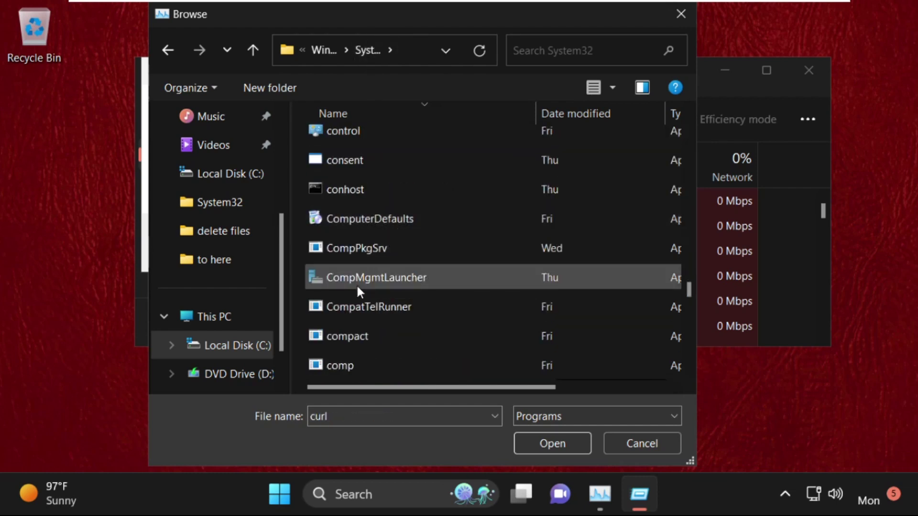
pyautogui.scroll(-1, 351, 201)
pyautogui.scroll(-3, 351, 208)
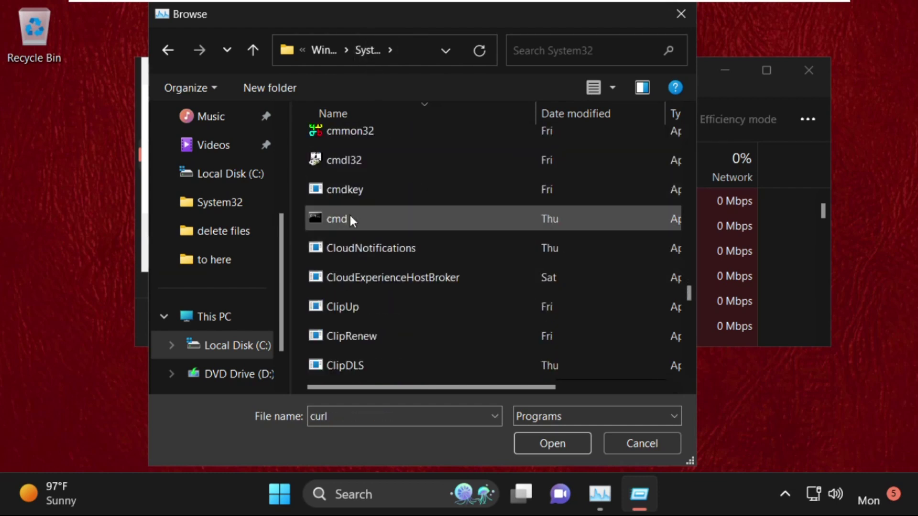
pyautogui.click(367, 222)
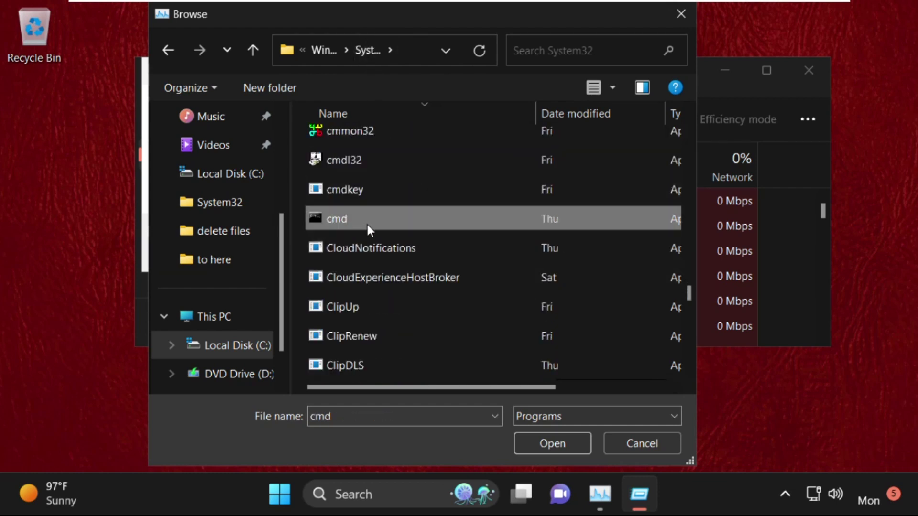
pyautogui.click(547, 442)
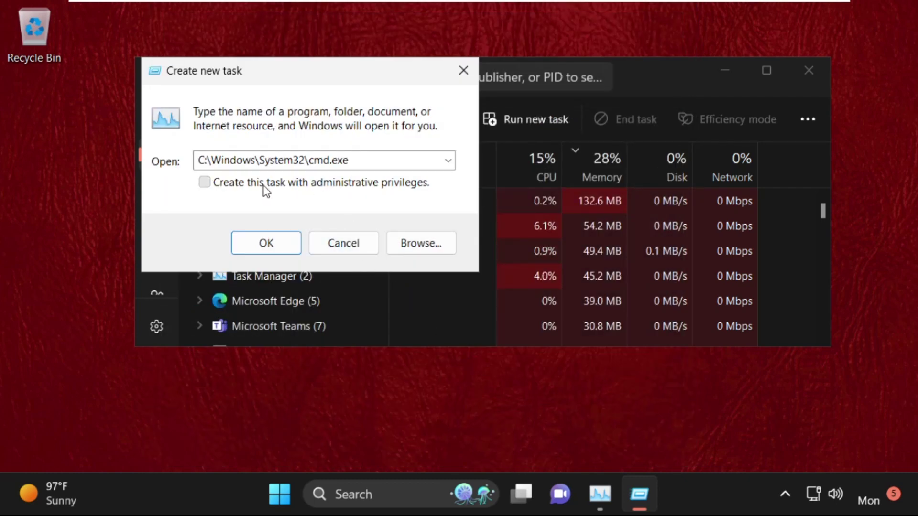
pyautogui.click(218, 181)
pyautogui.click(253, 244)
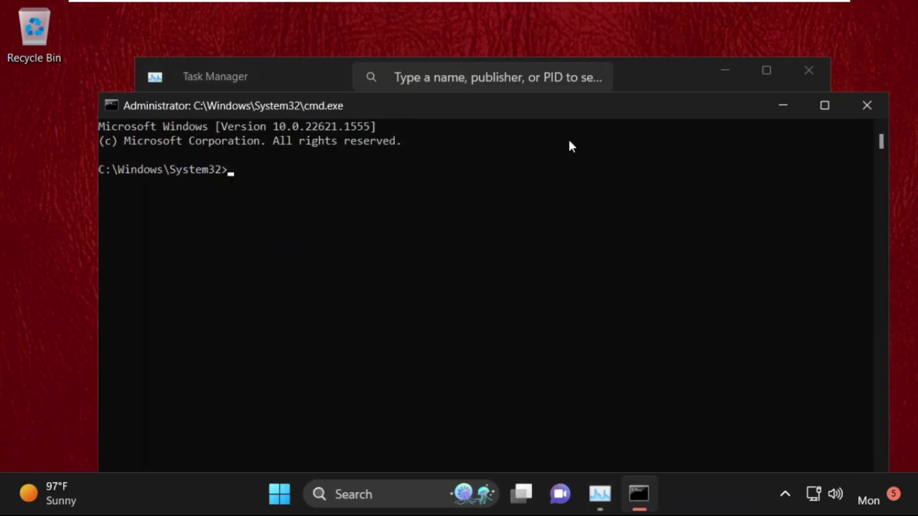
# Step: Close Task Manager and shrink and reposition the Command Prompt window
pyautogui.click(809, 71)
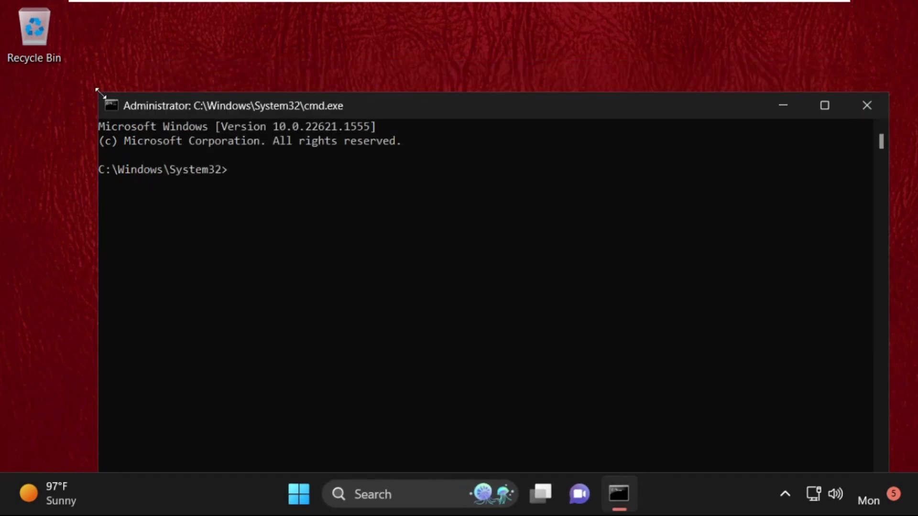
pyautogui.moveTo(100, 92); pyautogui.dragTo(172, 245)
pyautogui.moveTo(361, 256)
pyautogui.mouseDown()
pyautogui.moveTo(348, 81)
pyautogui.moveTo(311, 76)
pyautogui.mouseUp()
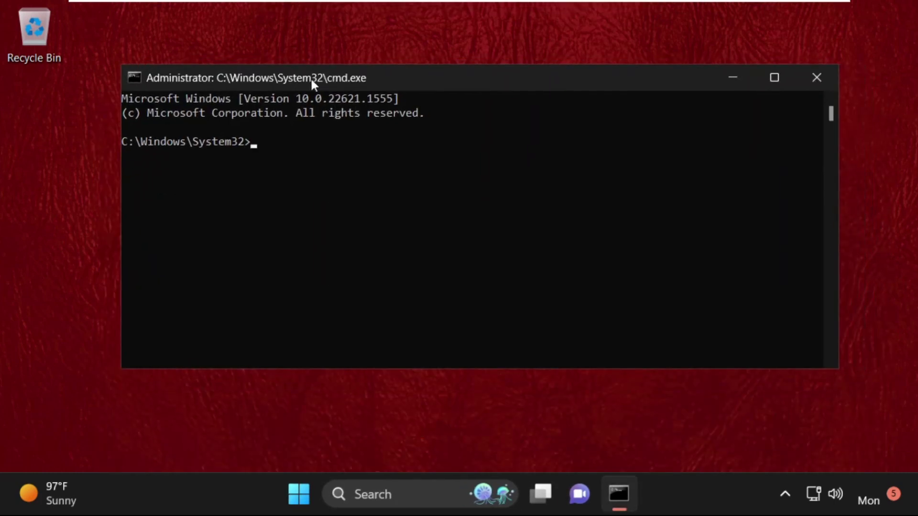
pyautogui.write('prompt')
# Step: Run prompt, then sfc /scanfile and sfc /verifyfile on c:\windows\system32\ieframe.dll
pyautogui.press('Return')
pyautogui.write('sfc /scanfile')
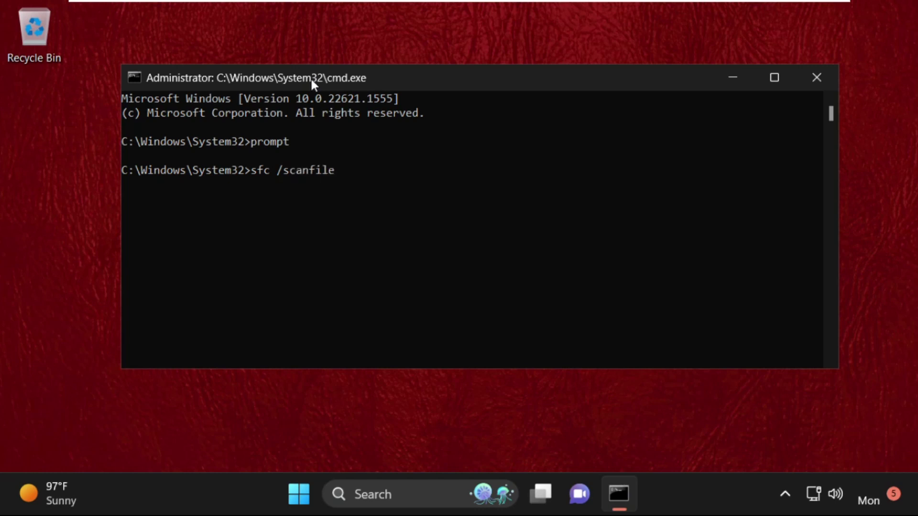
pyautogui.write('=c:\\')
pyautogui.write('window')
pyautogui.write('s\\system32\\ieframe.dll')
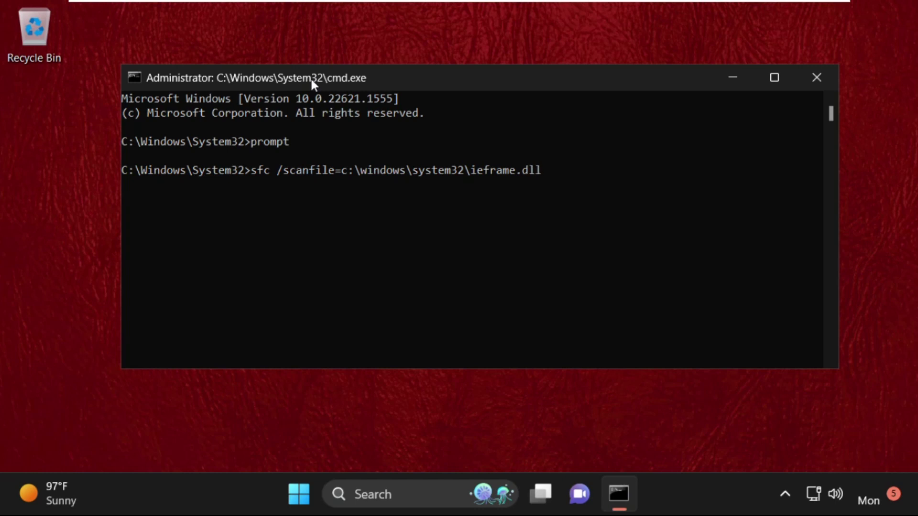
pyautogui.press('Return')
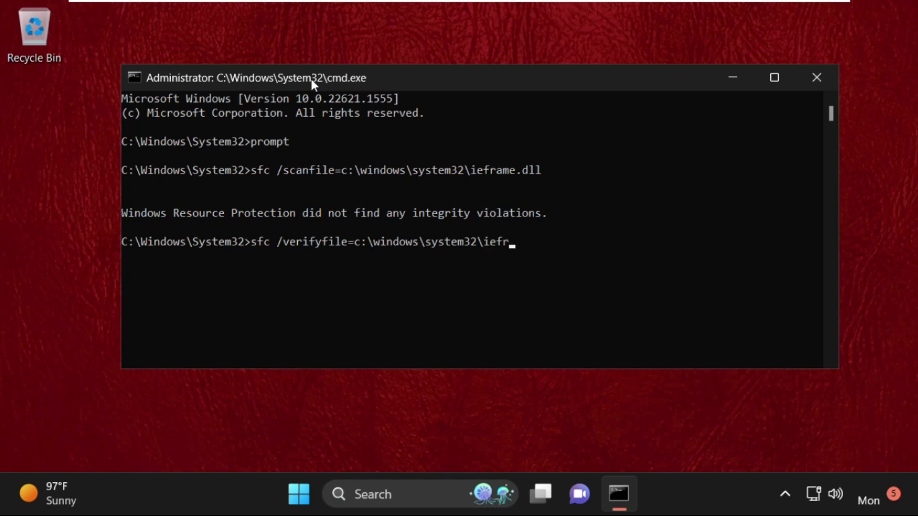
pyautogui.write('rame.dll')
pyautogui.press('Return')
pyautogui.write('assoc')
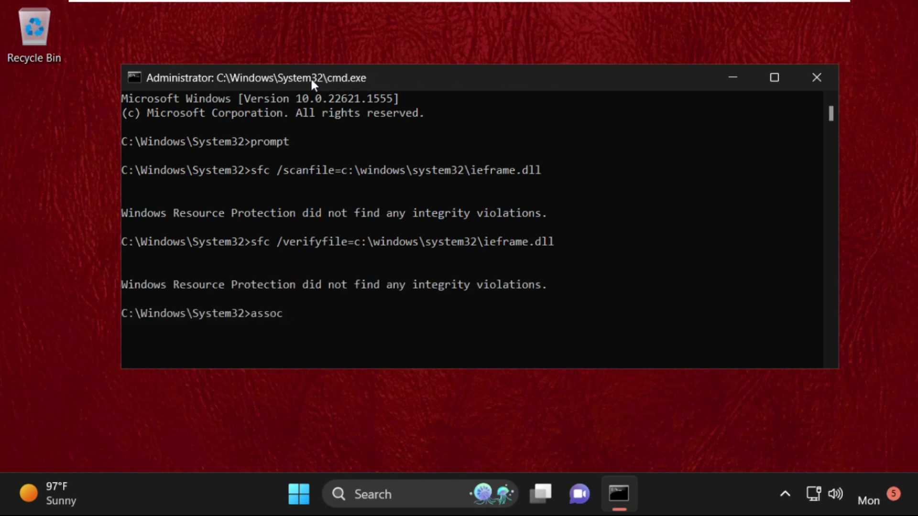
# Step: Run assoc and sfc /scannow with no violations found, then exit Command Prompt
pyautogui.press('Return')
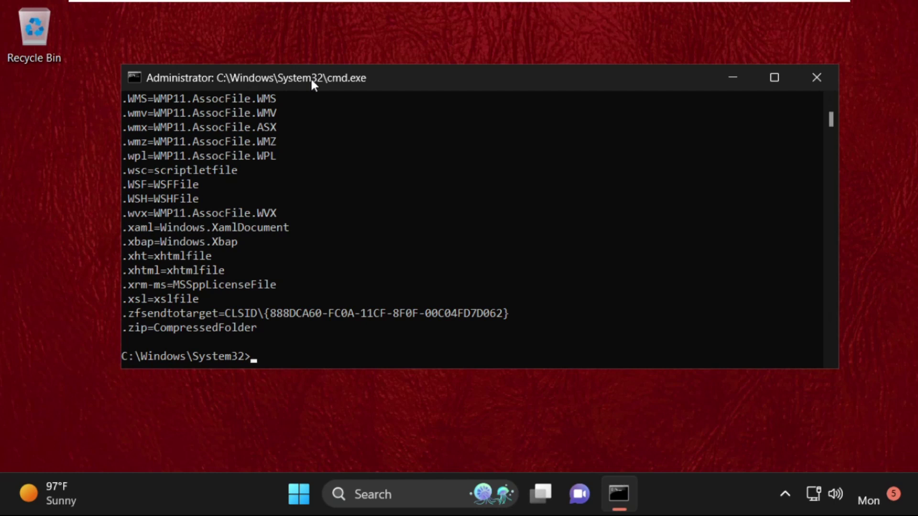
pyautogui.write('sfc')
pyautogui.write(' /scann')
pyautogui.press('BackSpace')
pyautogui.write('now')
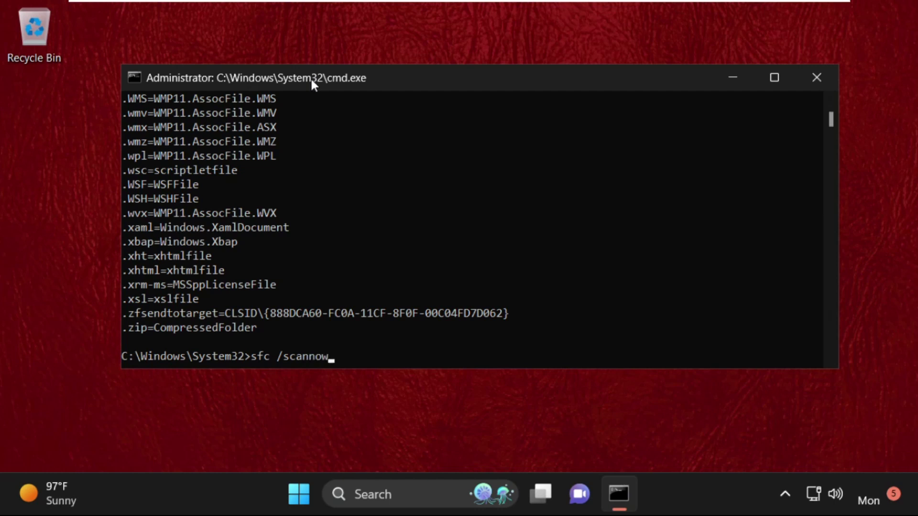
pyautogui.press('Return')
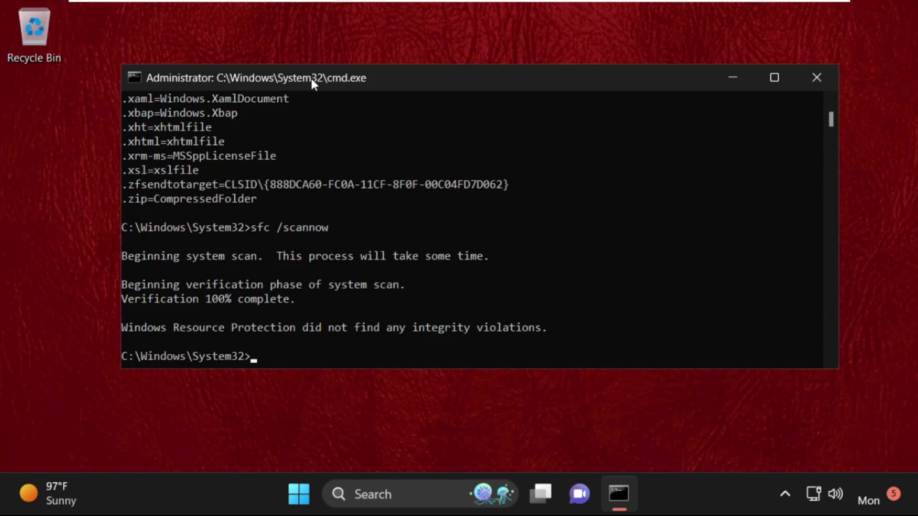
pyautogui.write('exit')
pyautogui.press('Return')
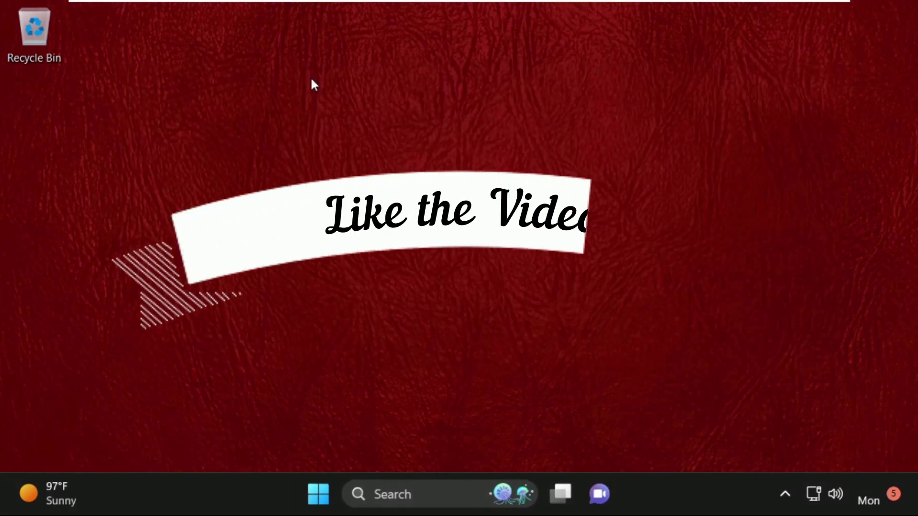